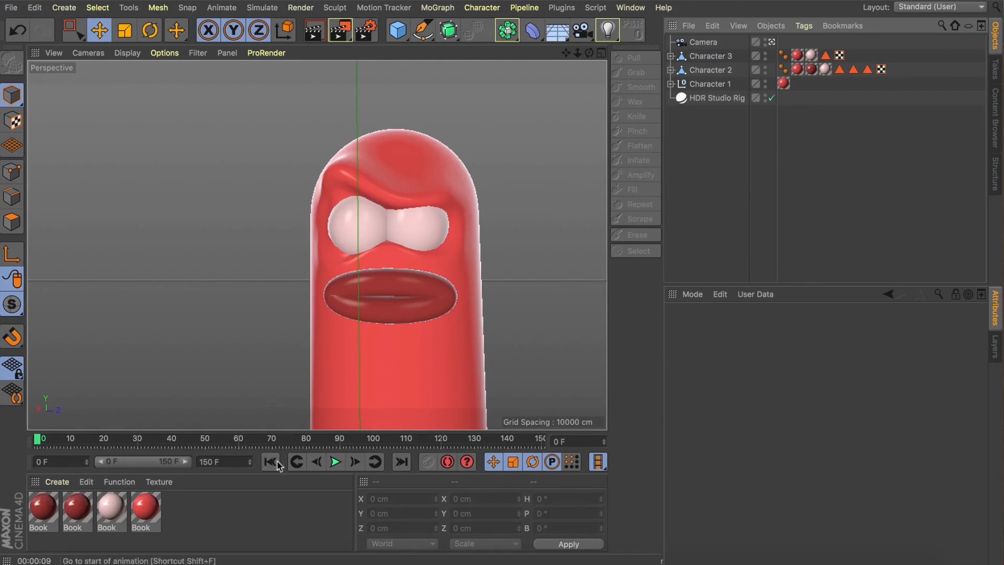
Play the animation through the scene camera and return to the first frame.
left_click(337, 465)
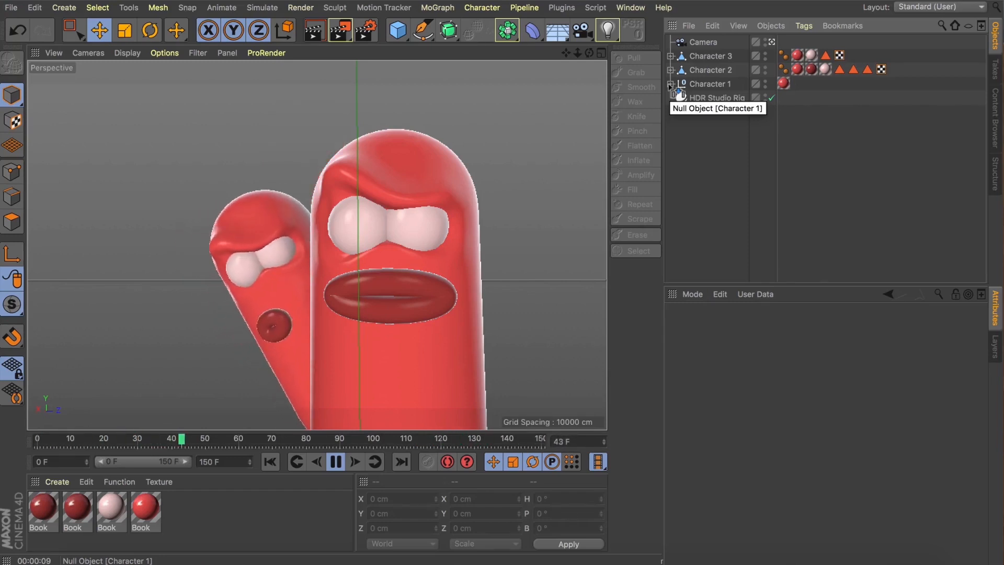
left_click(271, 462)
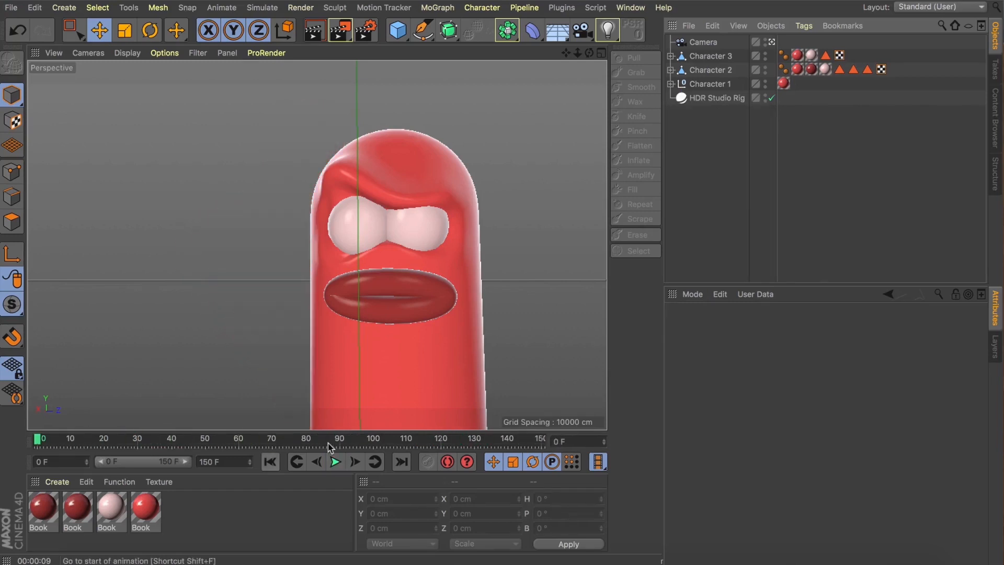
Leave the scene camera, view the three characters from the side and front, and expand Character 1's hierarchy.
left_click(772, 43)
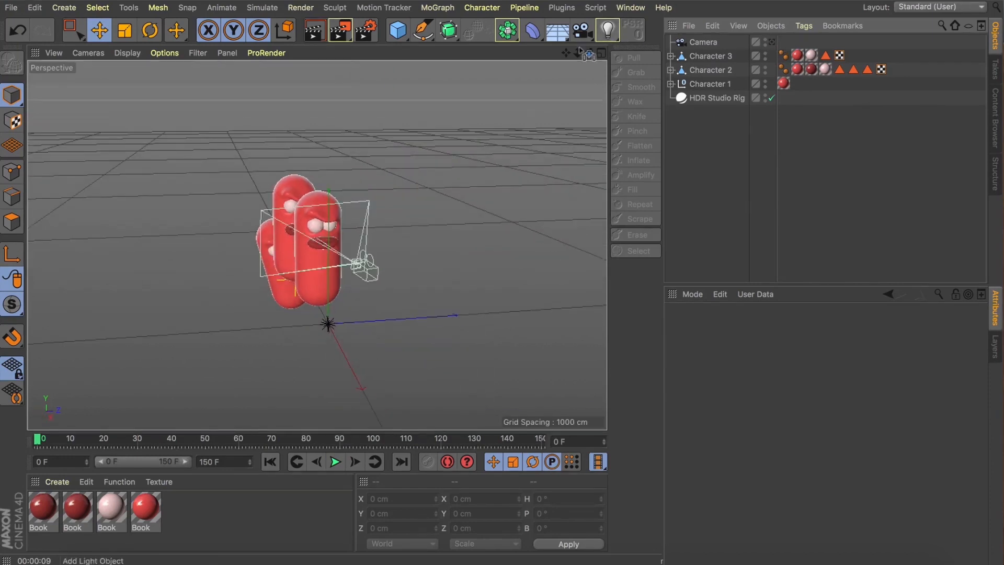
mouse_move(590, 53)
left_mouse_down()
mouse_move(445, 59)
mouse_move(431, 94)
mouse_move(549, 99)
mouse_move(617, 58)
mouse_move(611, 12)
mouse_move(610, 39)
mouse_move(623, 32)
mouse_move(596, 57)
left_mouse_up()
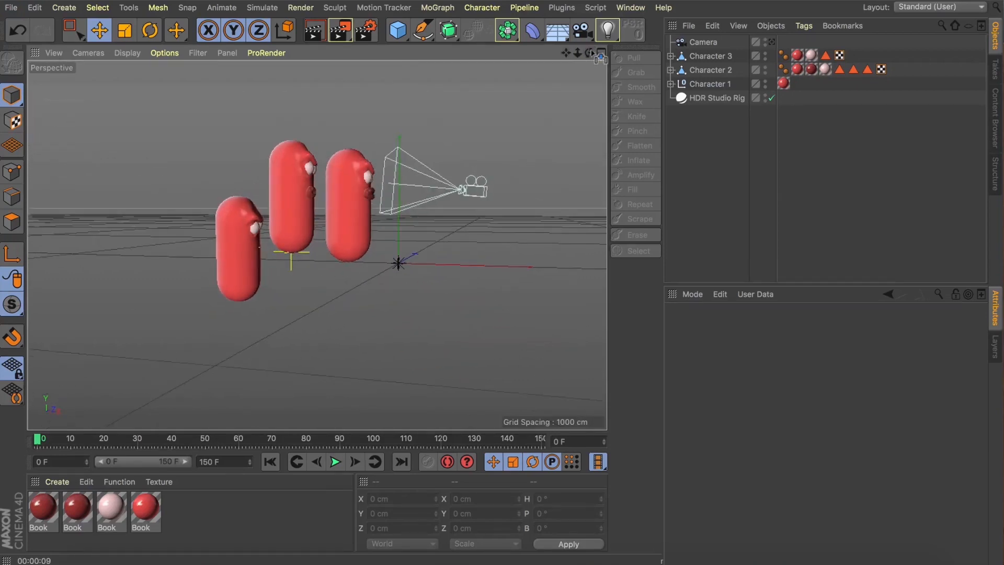
left_click(670, 83)
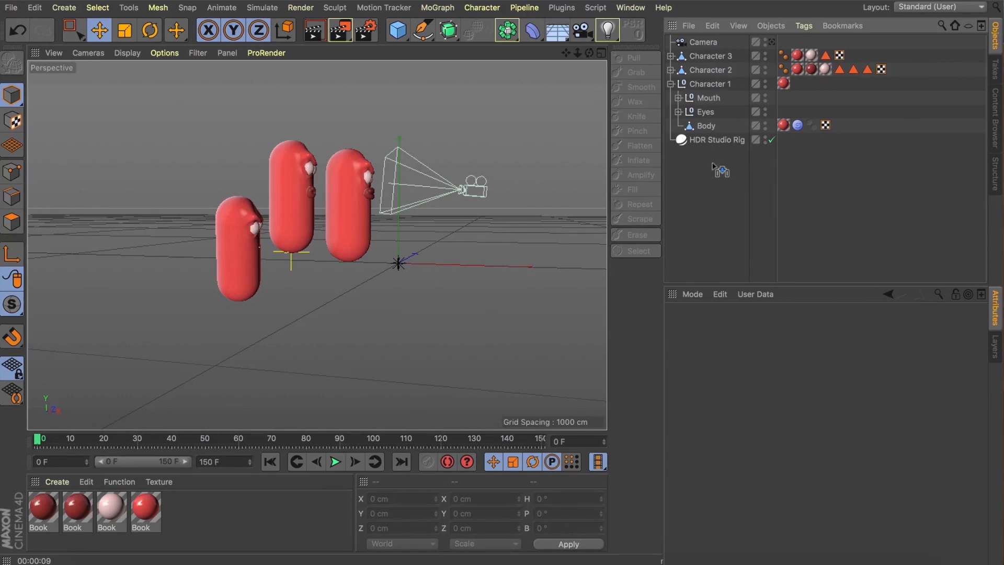
left_click_drag(589, 53, 471, 67)
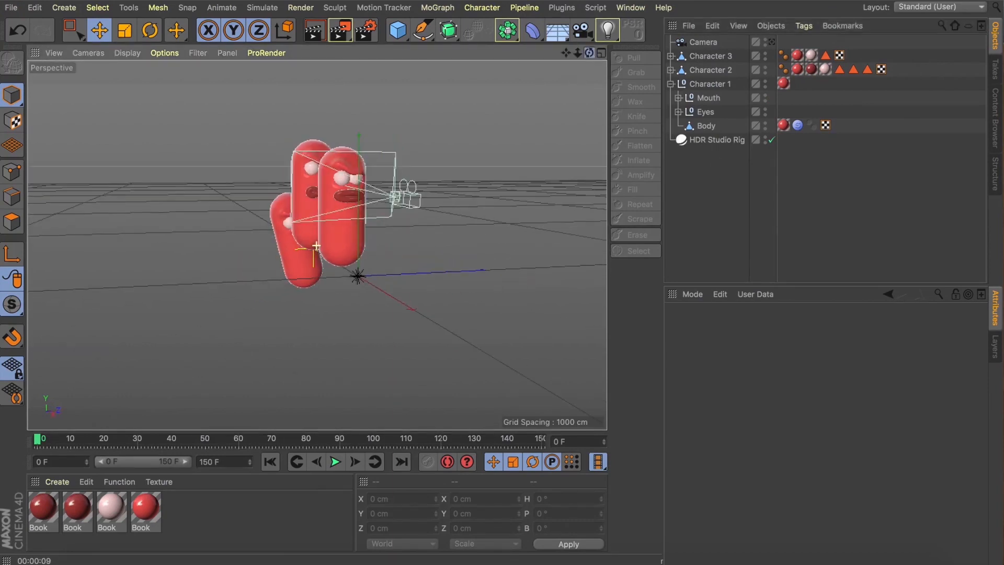
Display the scene with Gouraud Shading (Lines) to examine the polygon mesh of the characters up close.
scroll(325, 167, "up", 5)
key("n")
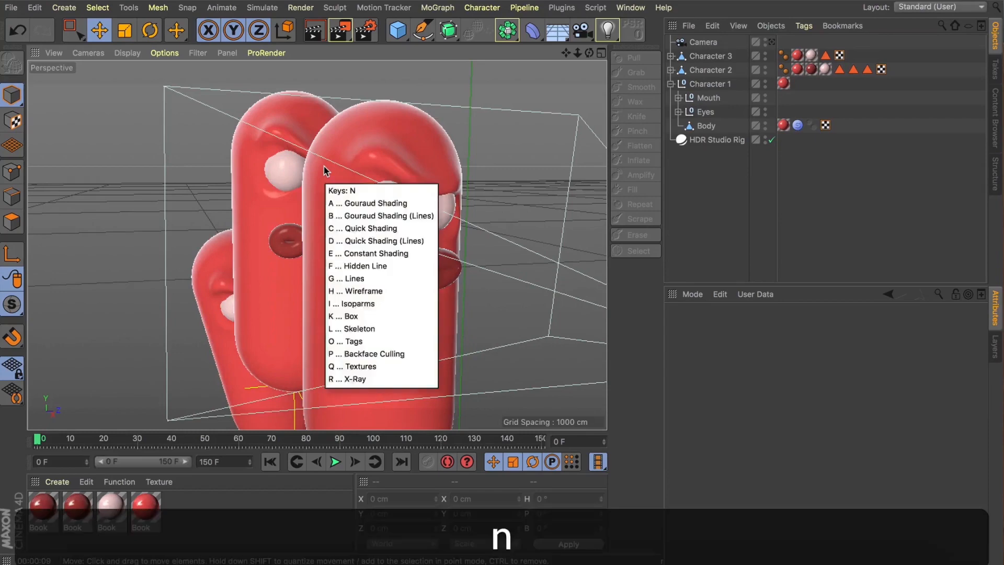
key("b")
left_click_drag(590, 53, 568, 81)
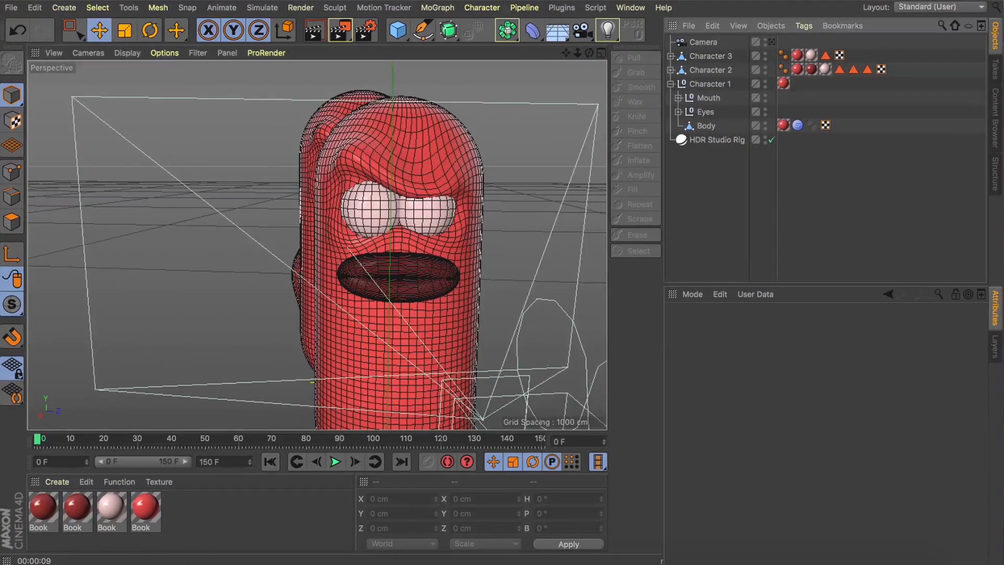
Look through the scene camera again and restore plain Gouraud Shading.
left_click(771, 42)
key("n")
key("a")
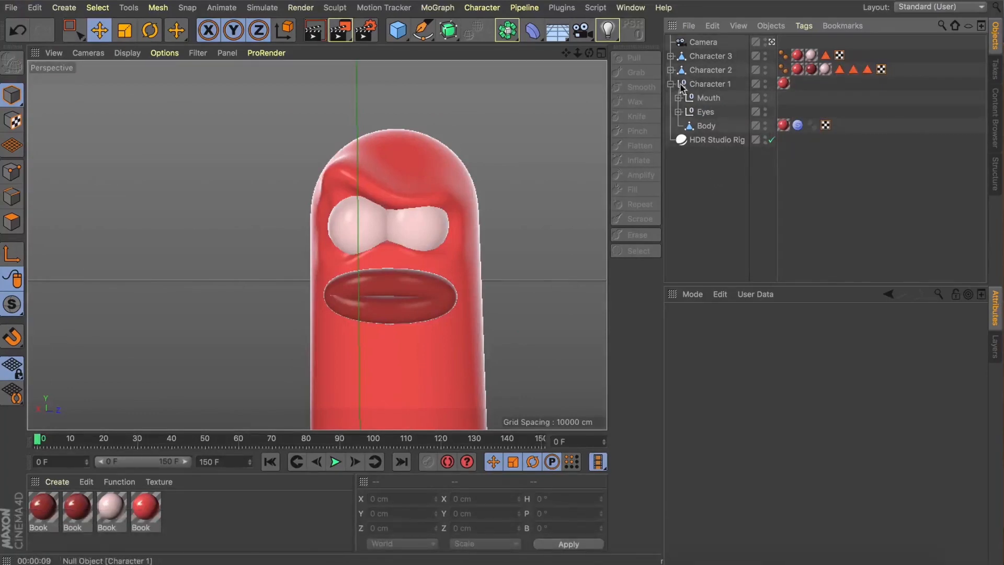
Collapse Character 1's hierarchy and select Character 1, Character 2 and Character 3 in turn.
left_click(671, 84)
left_click(702, 84)
left_click(703, 70)
left_click(704, 56)
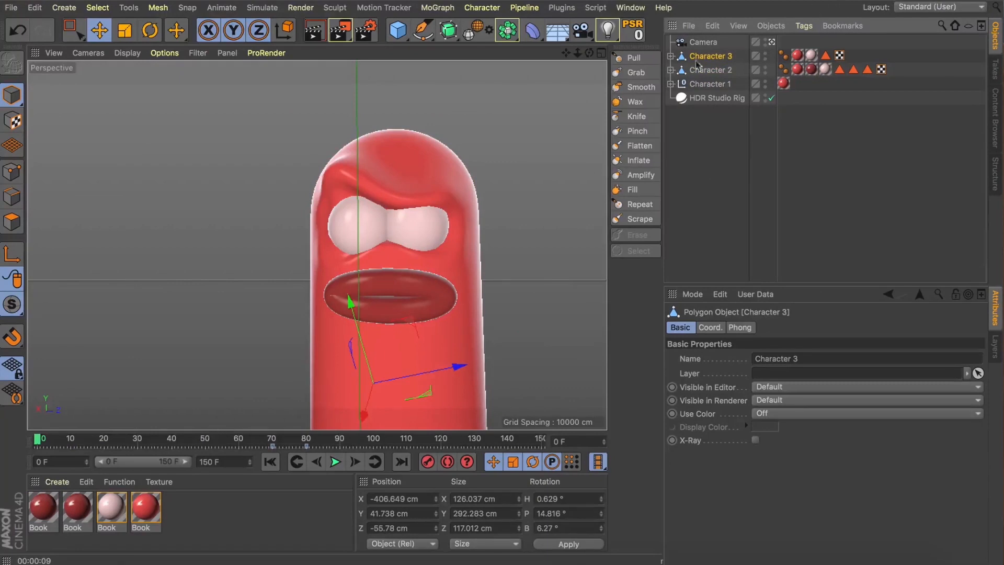
Expand and select Character 2, and scrub the timeline to frame 17 to examine its lean-out animation.
left_click(671, 70)
left_click(698, 70)
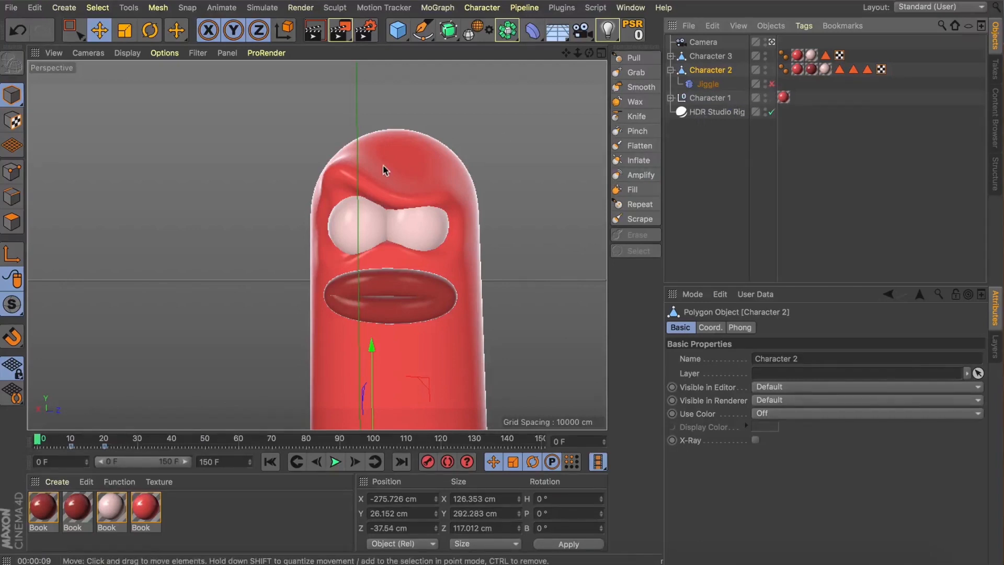
left_click_drag(68, 444, 103, 443)
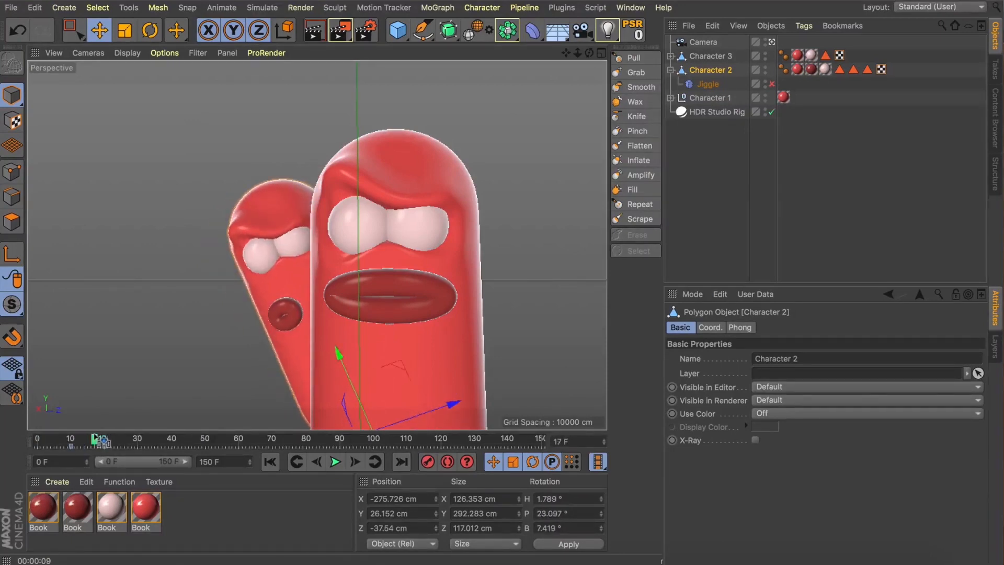
Enable the Jiggle deformer under Character 2 and play the animation from the first frame.
left_click(771, 84)
mouse_move(707, 84)
left_mouse_down()
mouse_move(729, 63)
mouse_move(713, 86)
left_mouse_up()
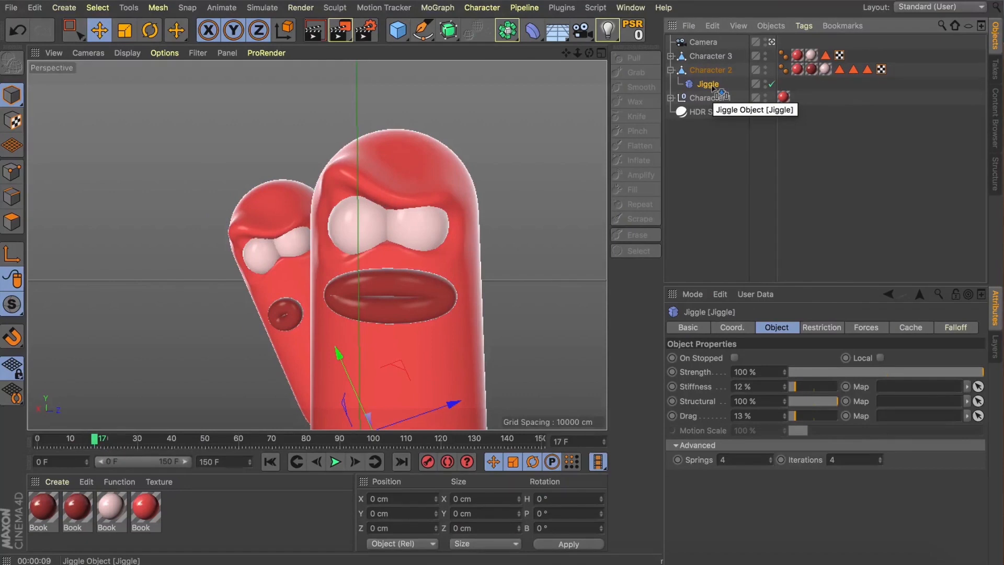
left_click(270, 461)
left_click(336, 462)
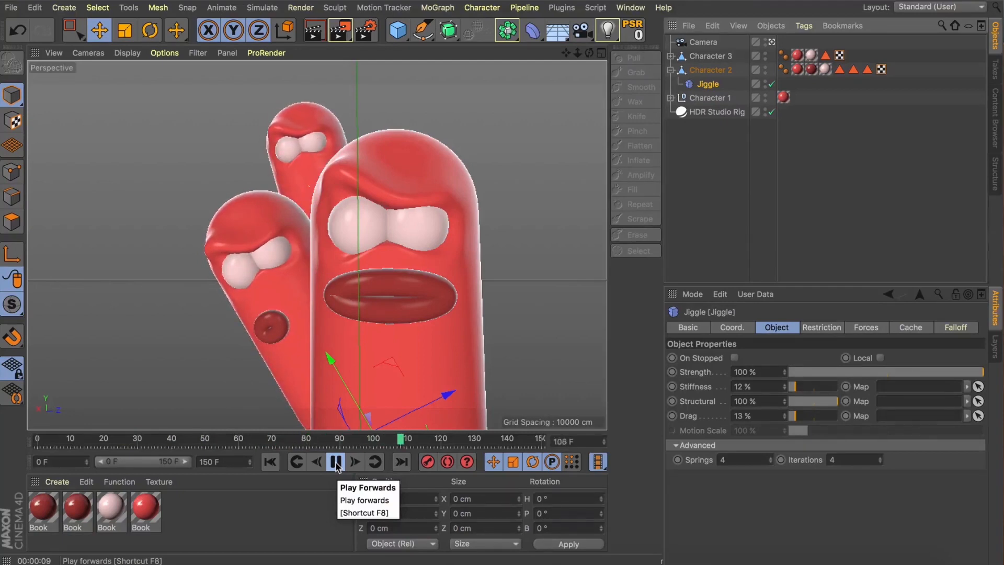
Examine the settings of Character 3's Jiggle deformer while the animation plays, and collapse the character hierarchies.
left_click_drag(708, 84, 674, 55, "ctrl")
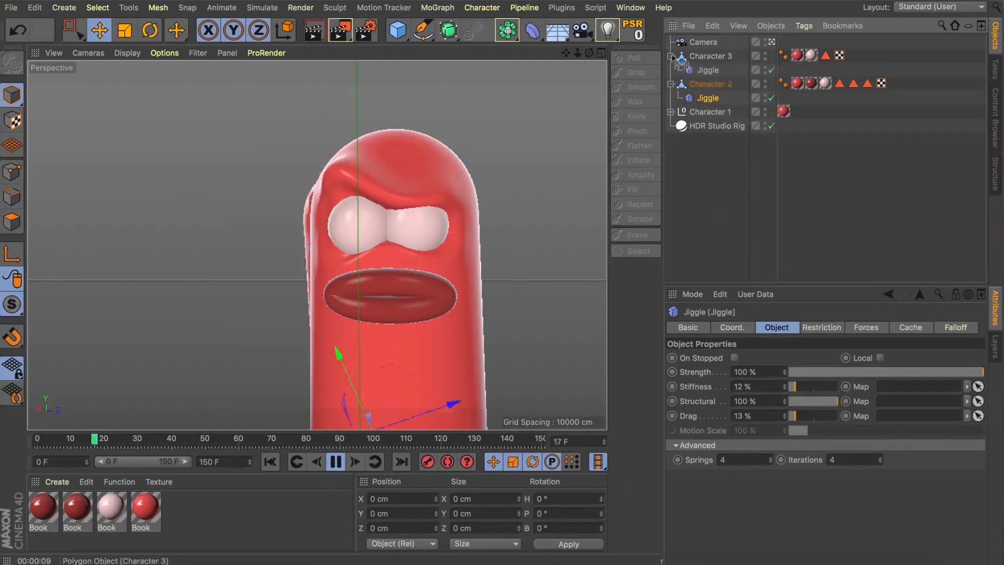
left_click(690, 70)
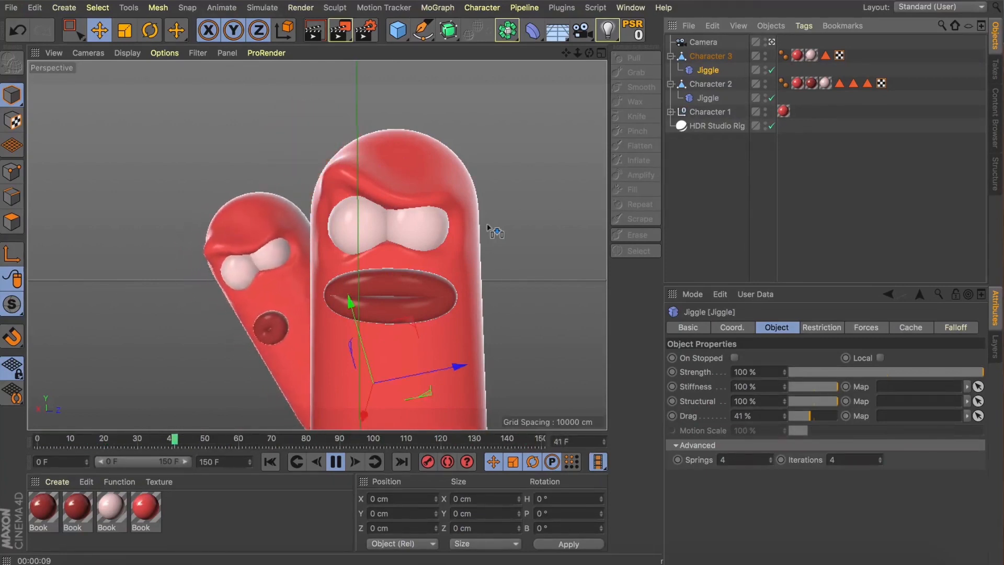
left_click(670, 56)
left_click(671, 70)
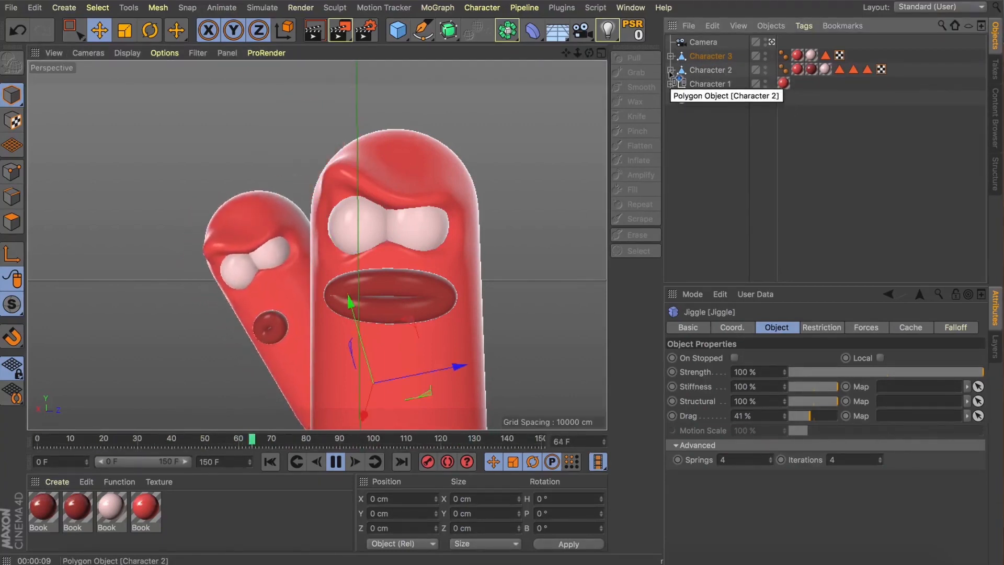
left_click(671, 84)
Stop the playback, return to the first frame and clear the object selection.
left_click(336, 461)
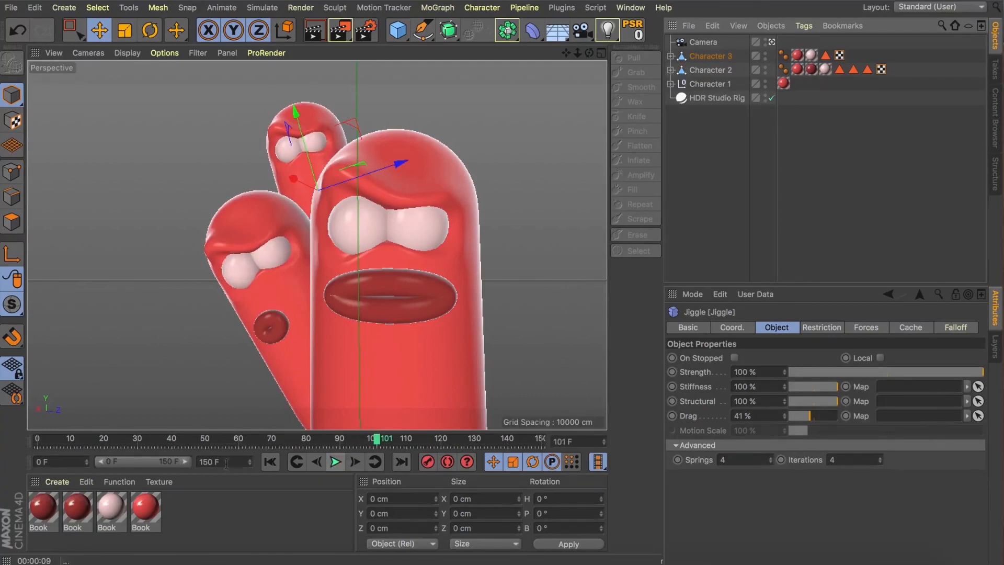
left_click(270, 461)
left_click(706, 141)
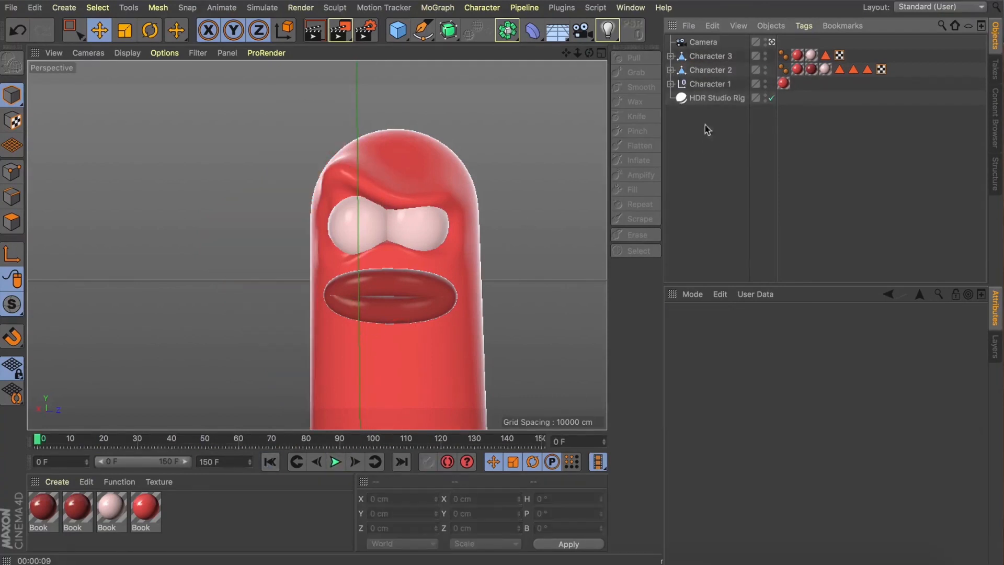
Duplicate the scene camera and make the copy the active view.
left_click(701, 43)
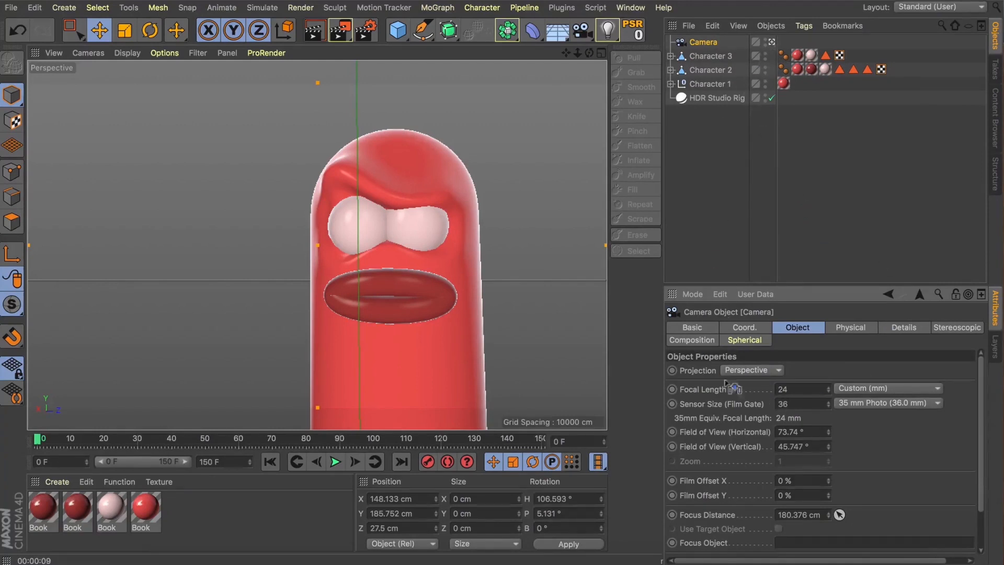
key("super+c")
key("super+v")
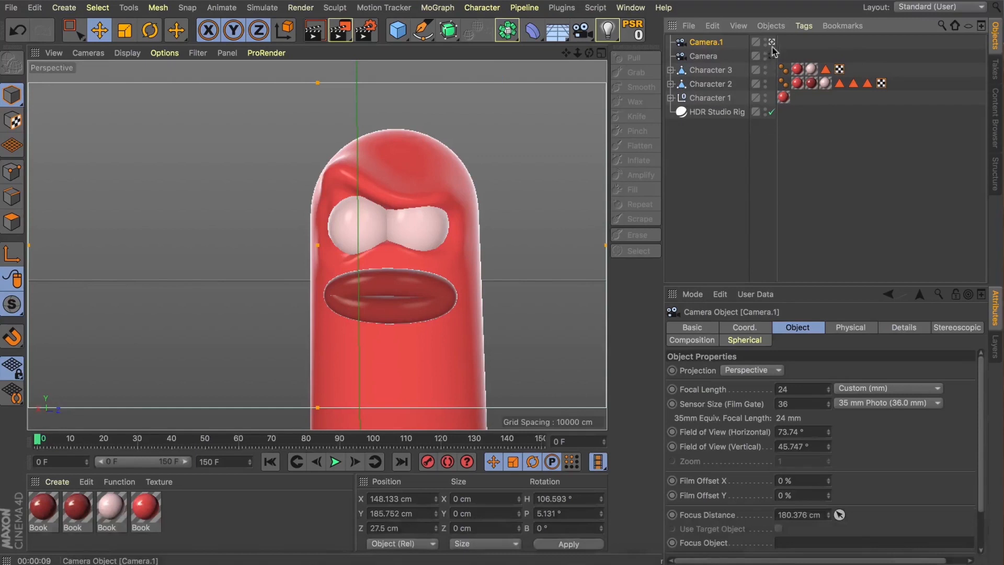
Set the duplicate camera's focal length to 200 and move it back until the front character's face is framed again.
double_click(802, 393)
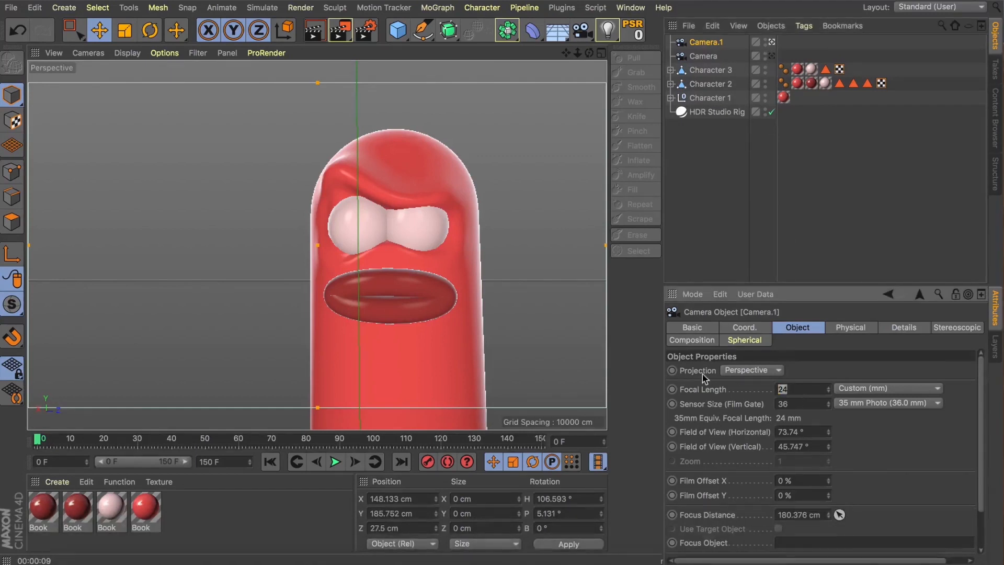
type("200")
key("Return")
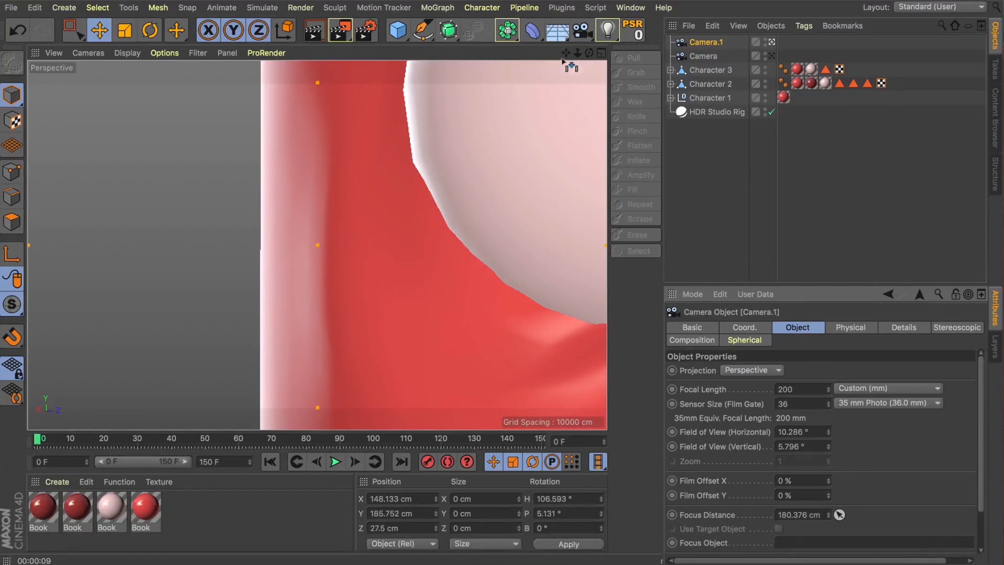
left_click_drag(579, 55, 601, 50)
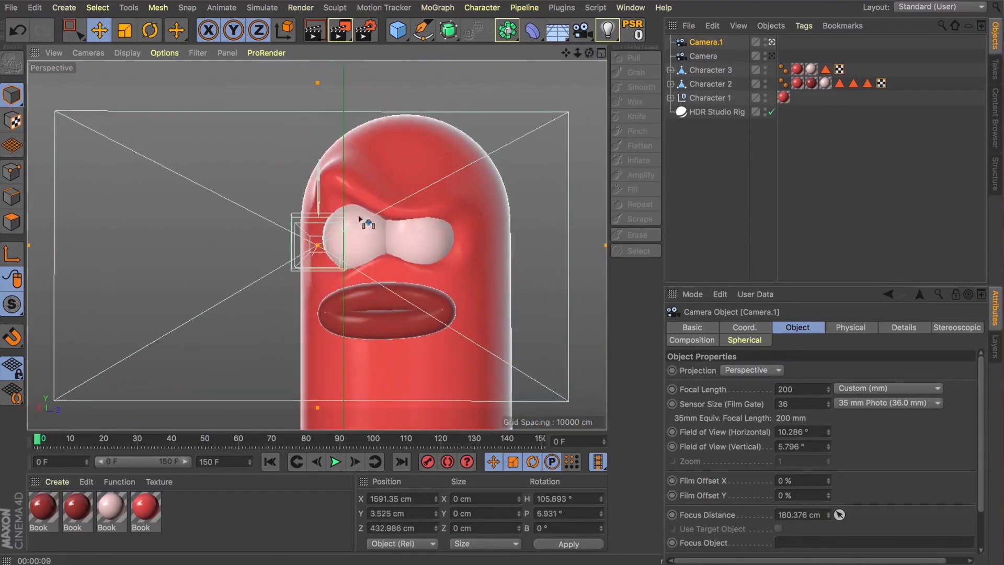
Play the animation through the long-lens duplicate camera and return to the first frame.
left_click(335, 461)
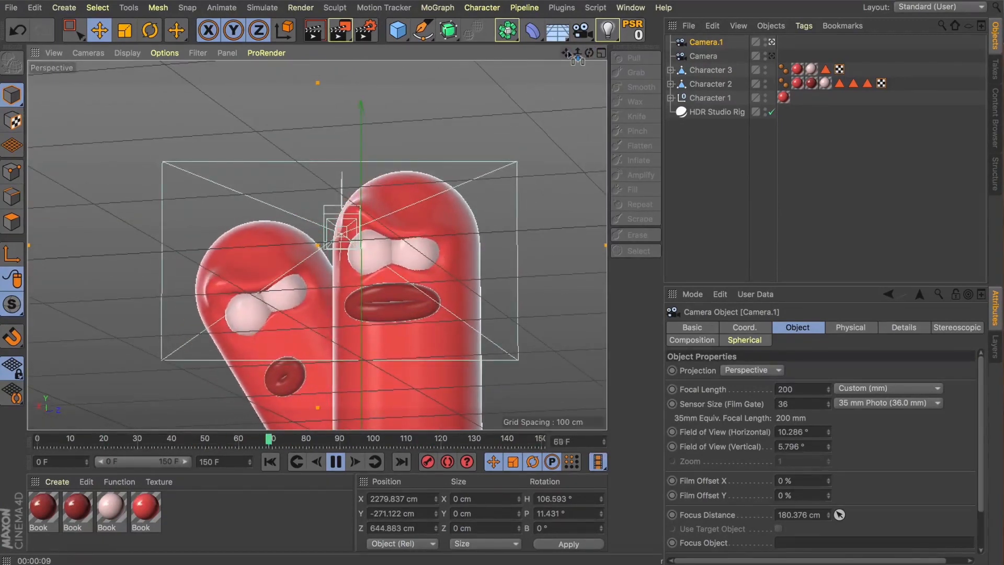
left_click(335, 461)
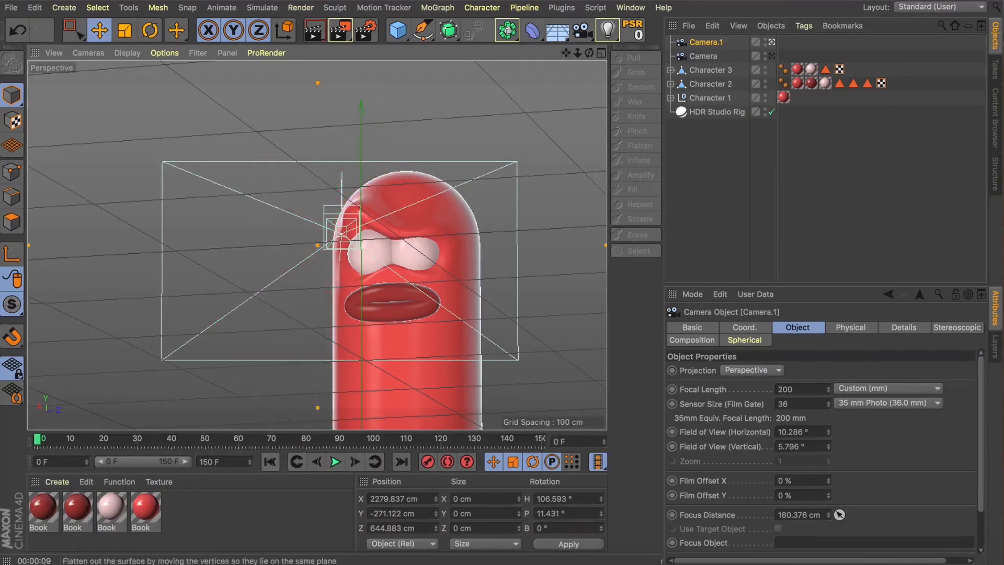
left_click(270, 461)
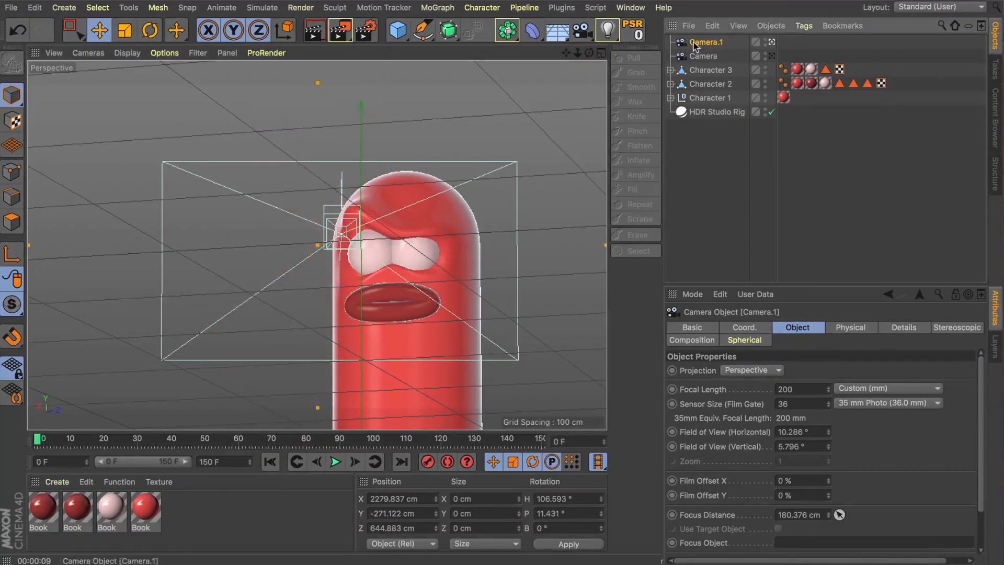
Delete the duplicate camera, look through the original camera again and show its object properties.
key("BackSpace")
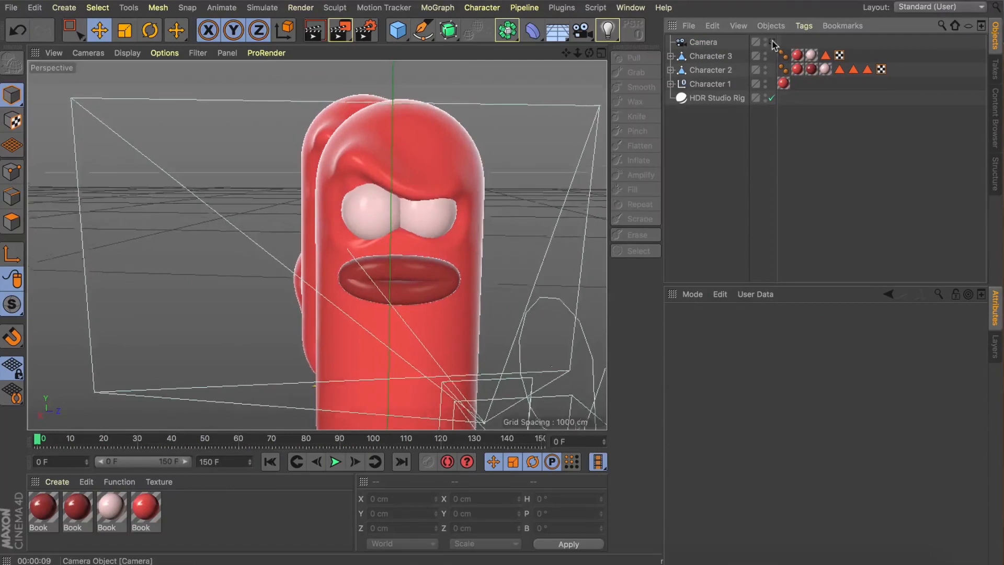
left_click(772, 42)
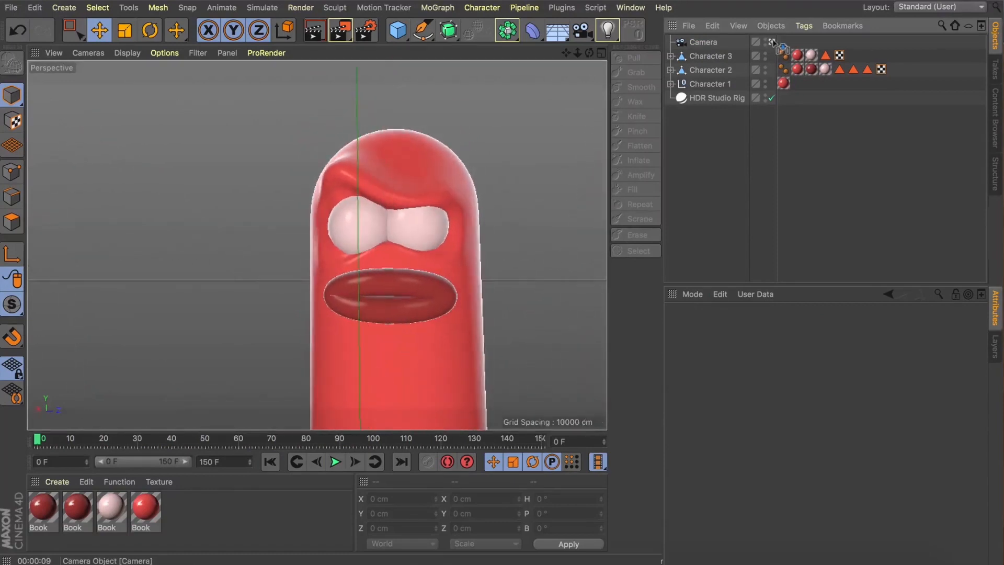
left_click(716, 43)
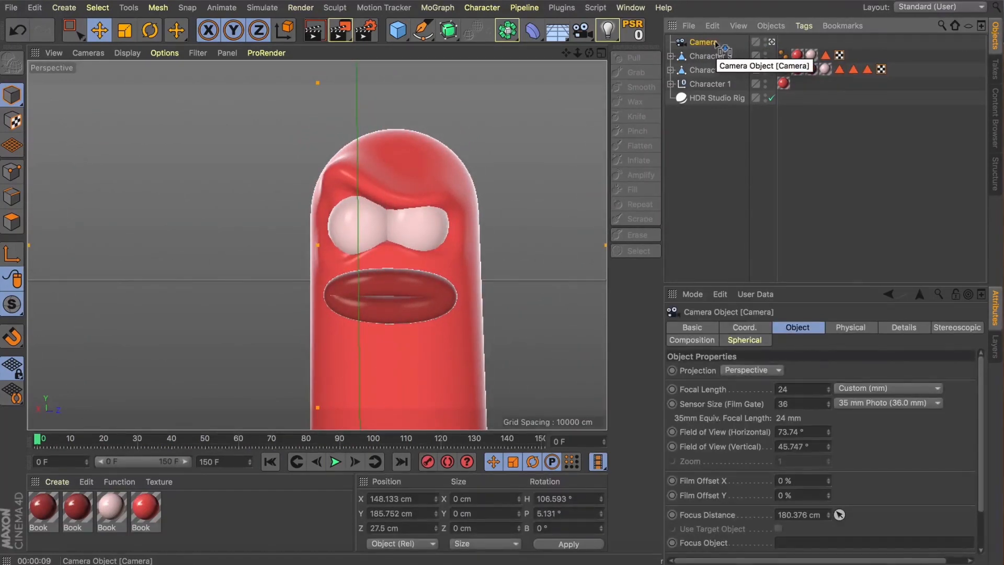
Scrub the timeline to frame 92 to review the characters' positions, and return to the first frame.
left_click_drag(84, 441, 351, 441)
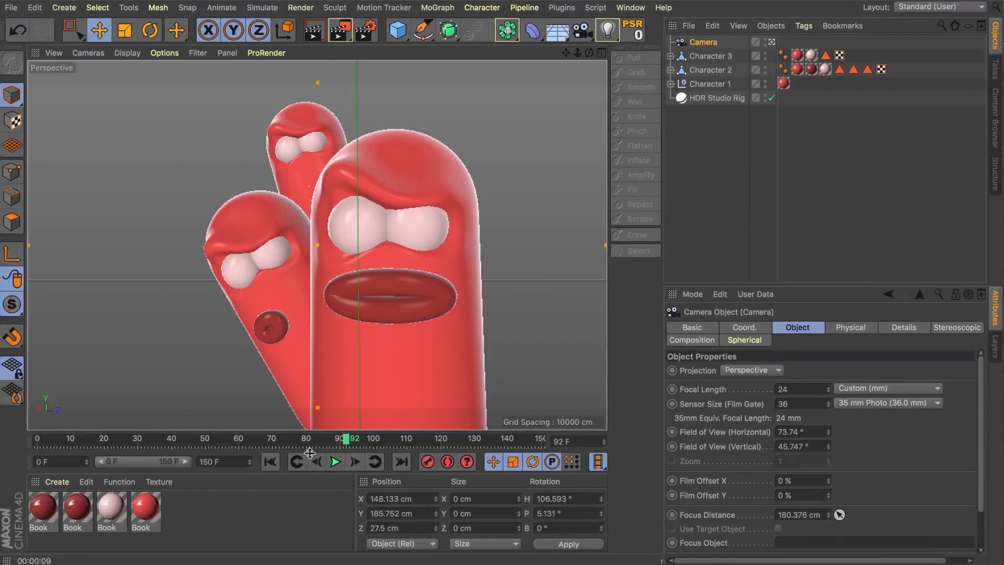
left_click(270, 462)
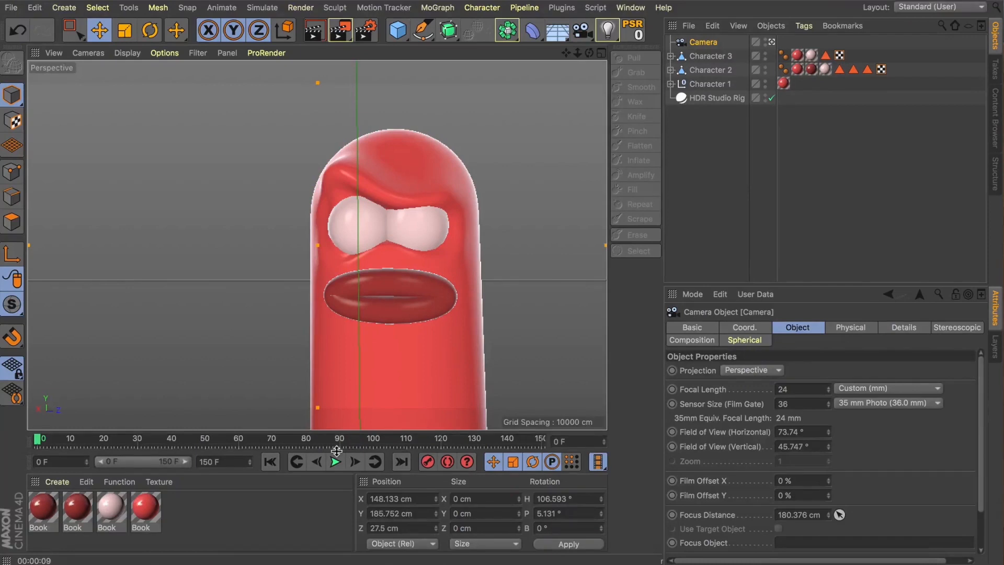
Add a sphere primitive and set its segments to 5.
left_click(398, 30)
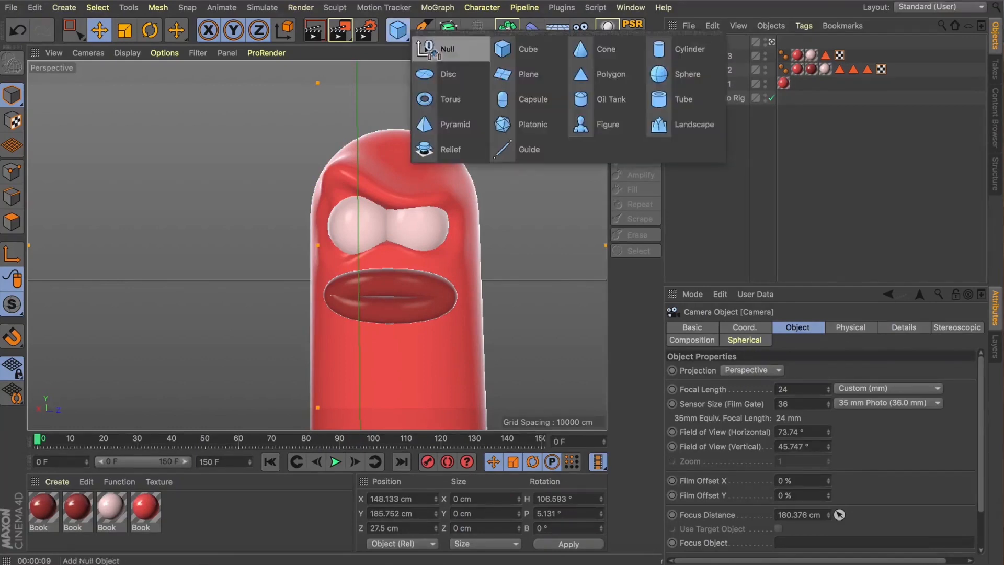
left_click(681, 76)
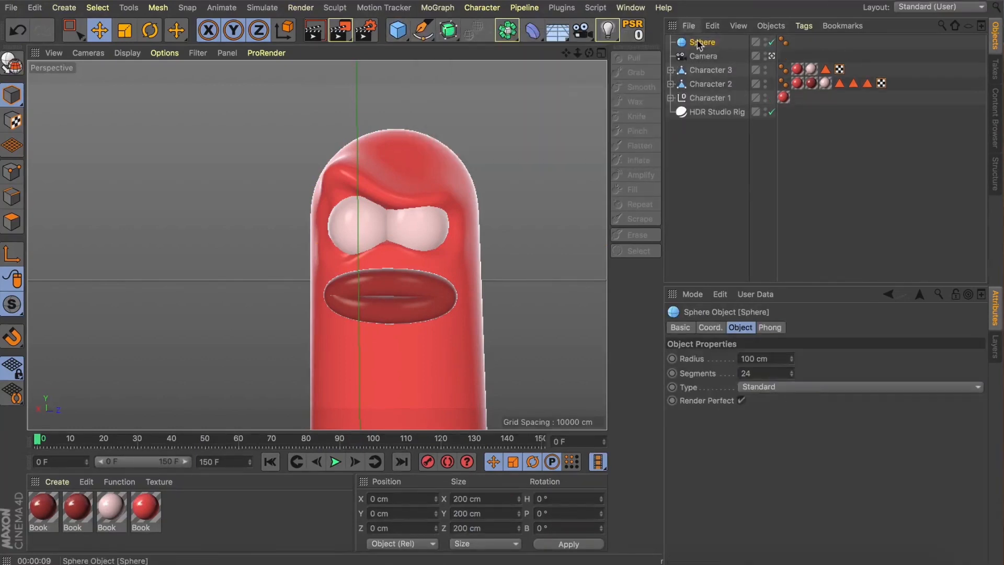
left_click(769, 373)
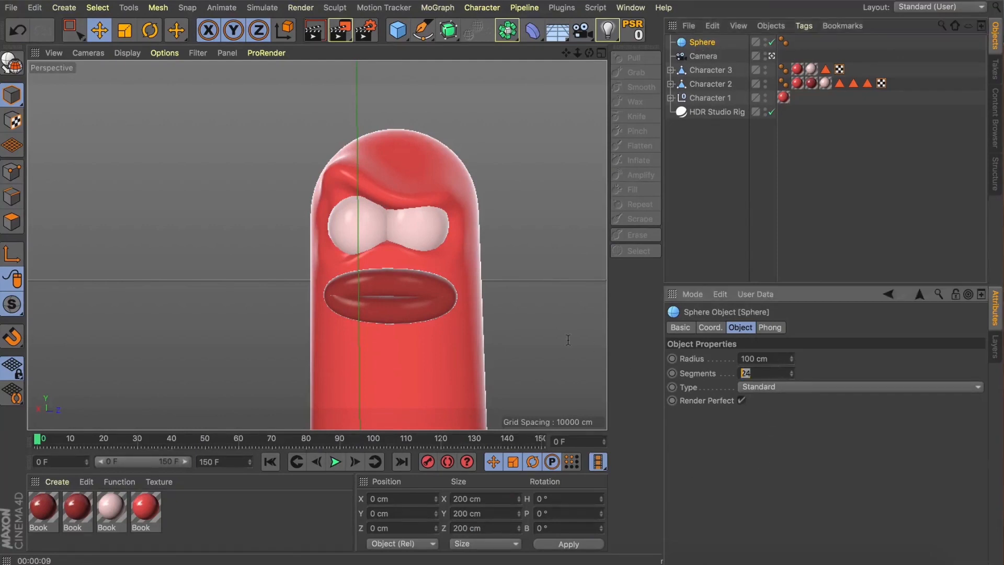
type("5")
key("Return")
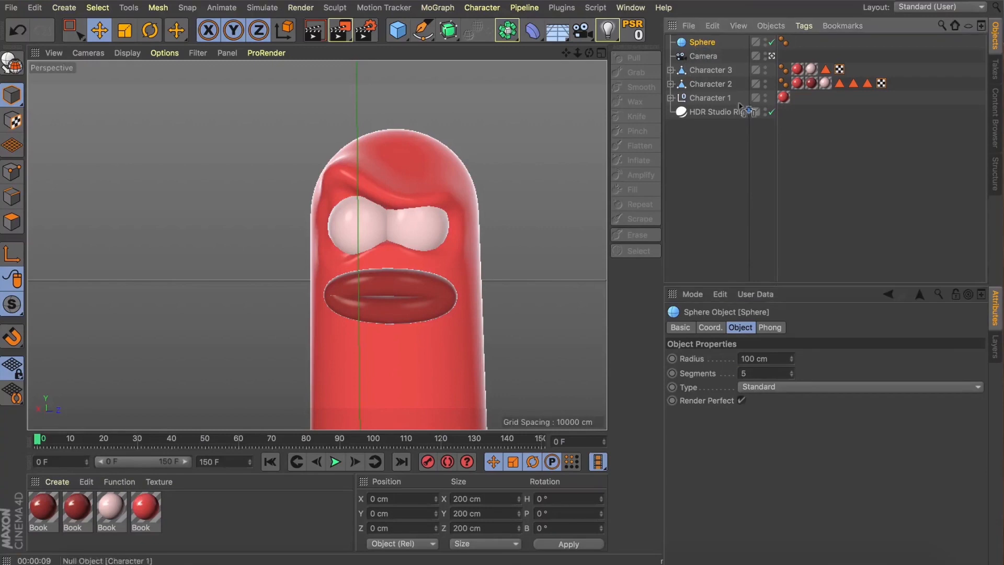
Switch to the four-view layout and scale the sphere down to about 68 cm across.
key("F5")
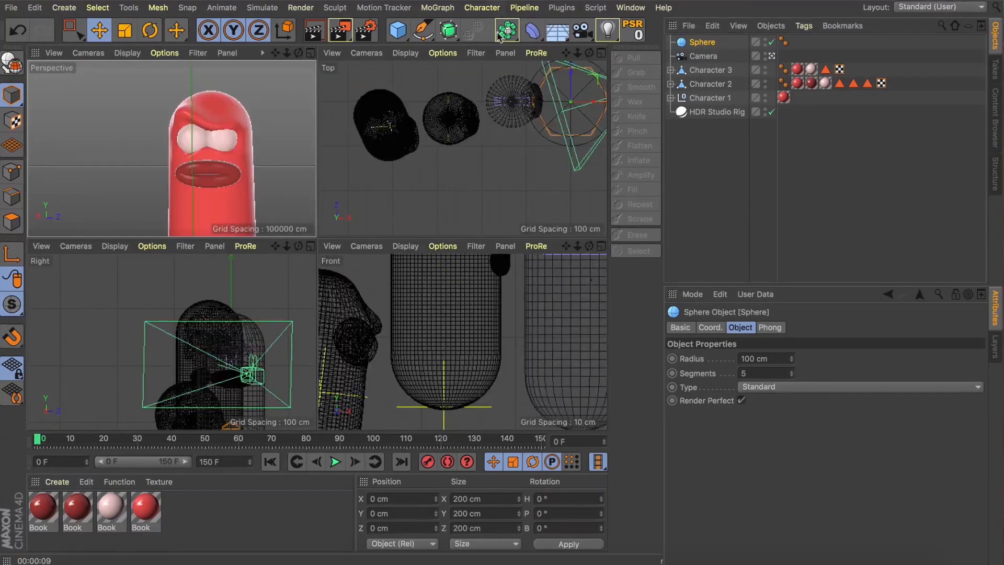
key("s")
left_click_drag(576, 55, 567, 57)
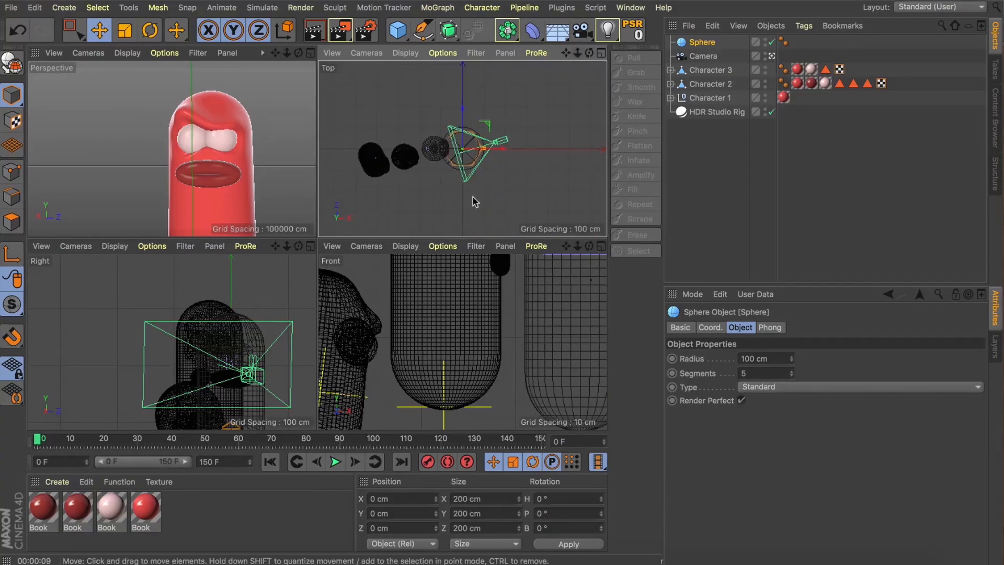
key("t")
left_click_drag(502, 157, 460, 146)
left_click_drag(554, 169, 534, 171)
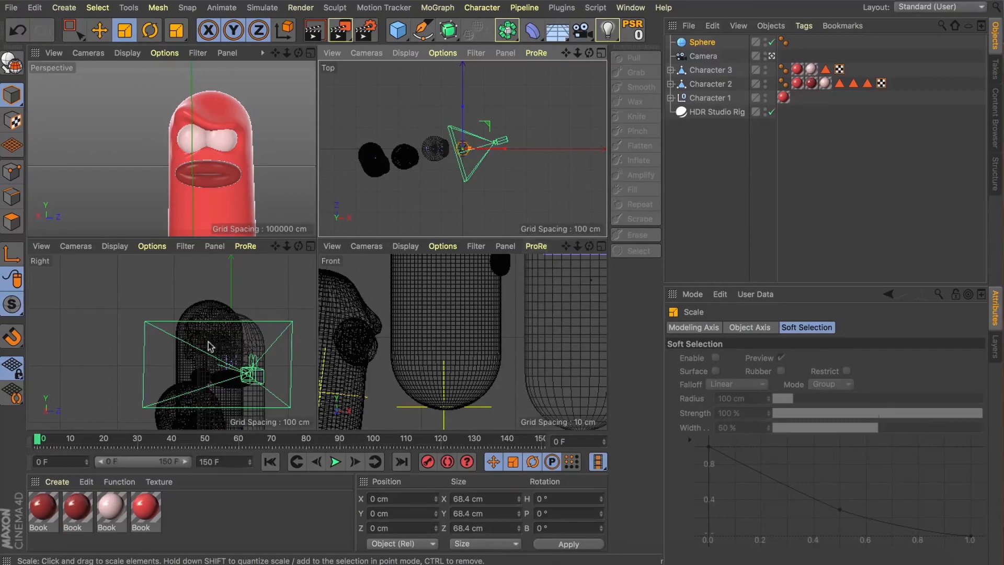
Frame the sphere in all four views and undo the view change in the camera view.
key("s")
key("s")
key("s")
key("s")
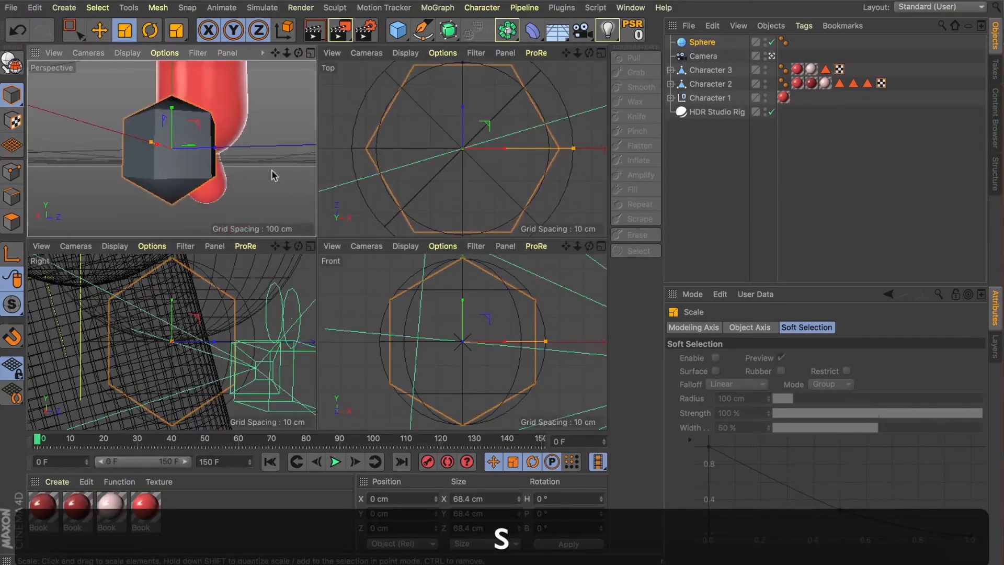
left_click(52, 52)
left_click(66, 93)
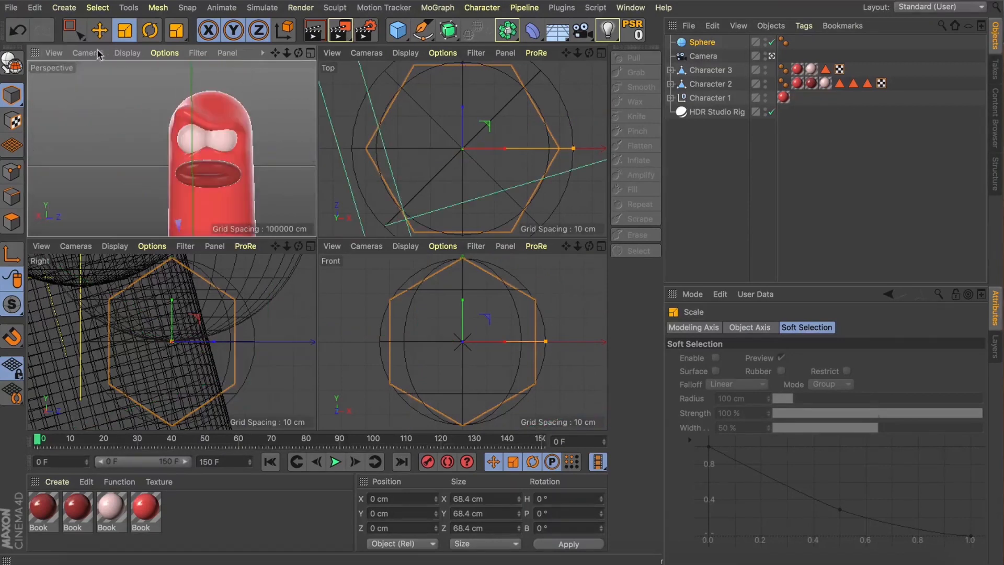
Add a Protection tag to the camera to lock its position, scale and rotation.
left_click(704, 56)
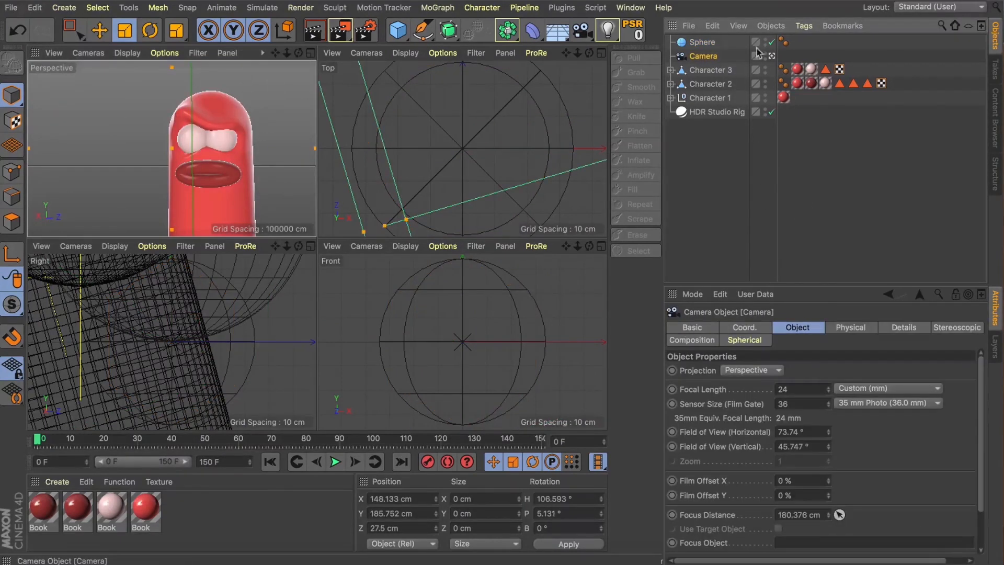
left_click(804, 25)
mouse_move(805, 44)
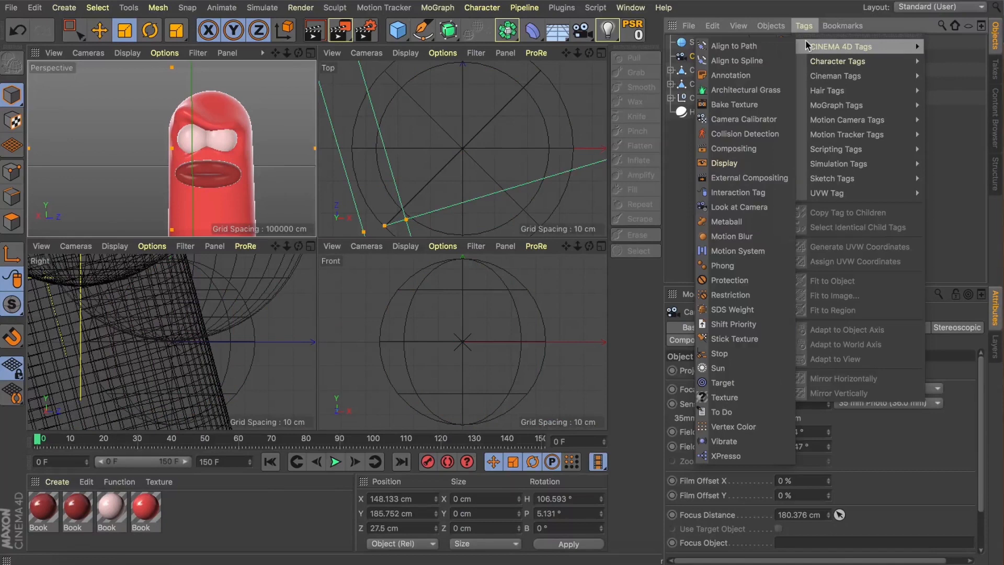
left_click(729, 279)
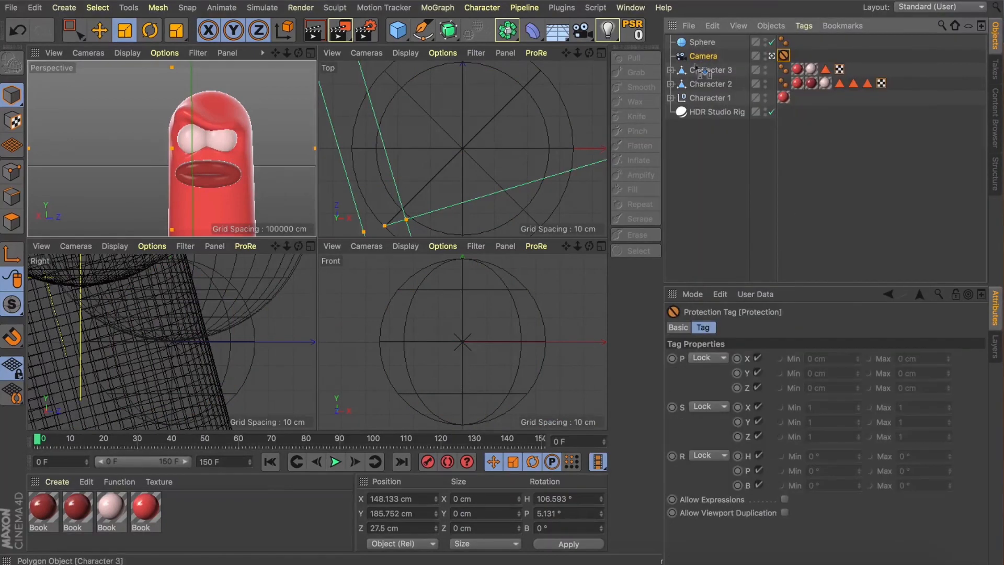
left_click(704, 56)
Move the sphere in the front view to the front character's face, at about X -58 cm and Y 211 cm.
left_click(702, 42)
key("s")
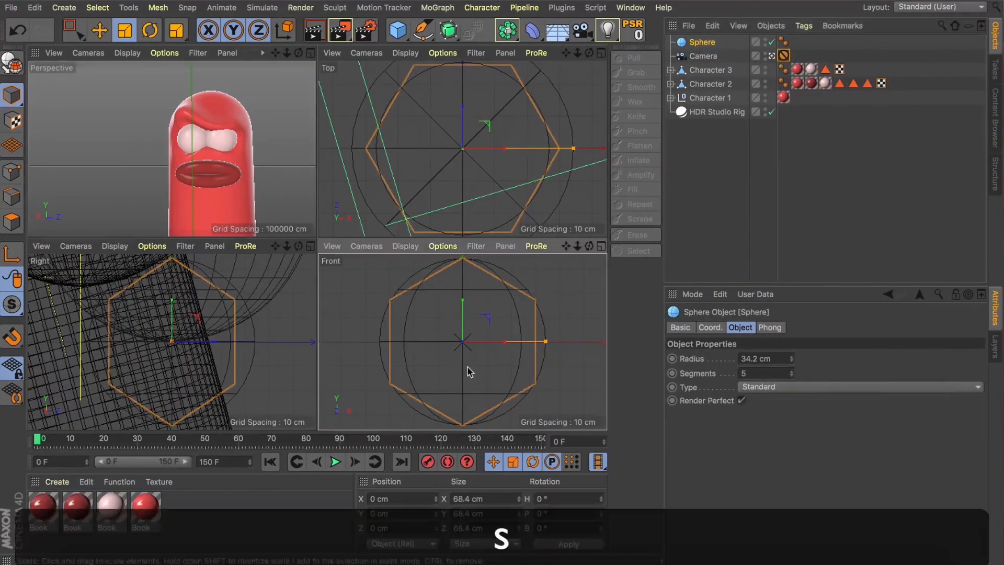
key("e")
left_click_drag(477, 343, 485, 270)
Scale the sphere down to about 7.4 cm across.
key("s")
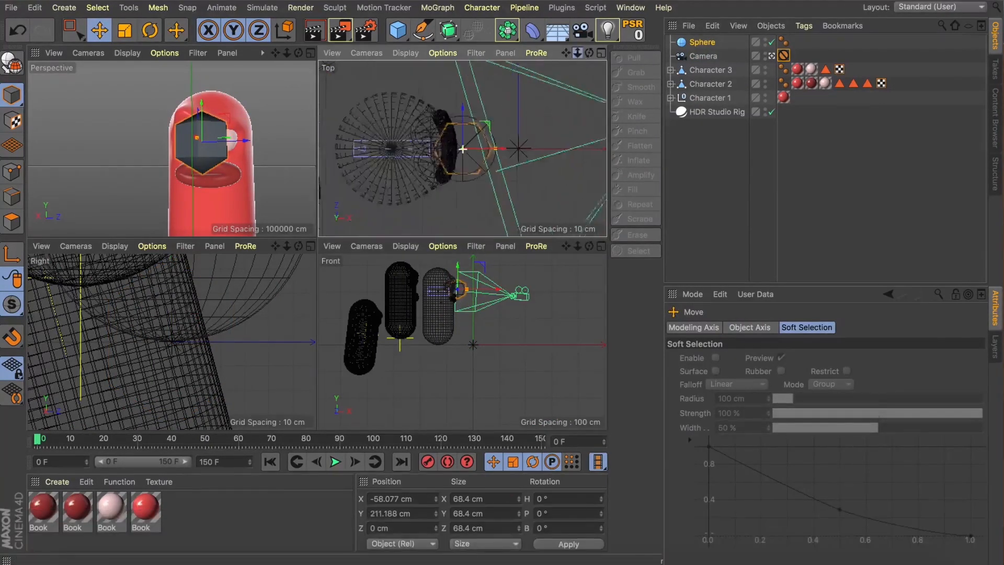
key("t")
left_click_drag(477, 164, 469, 114)
left_click_drag(566, 53, 674, 101)
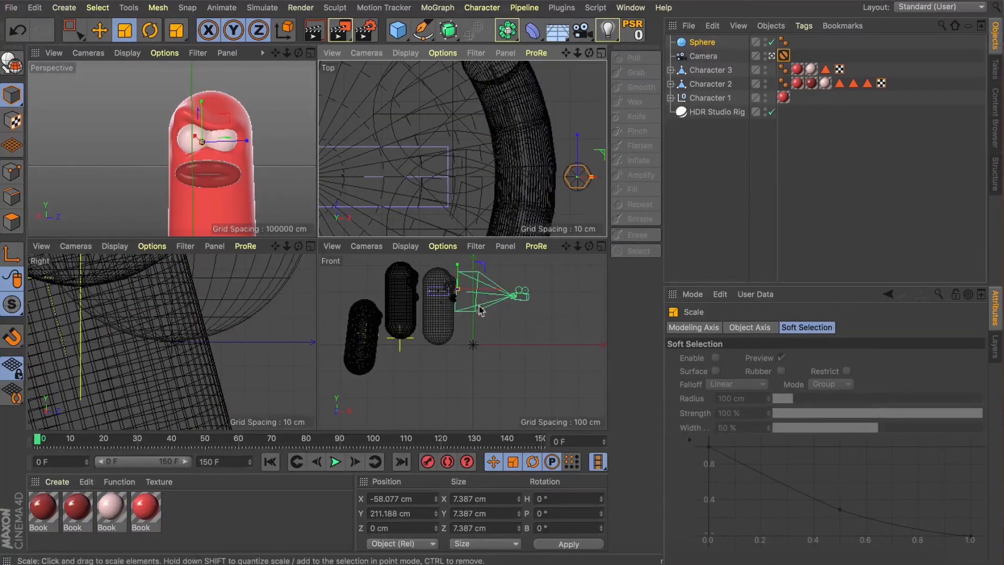
Move the sphere in the front view against the character's eyes, to about X -68 cm and Y 218 cm.
key("s")
left_click_drag(565, 247, 484, 307)
key("e")
key("s")
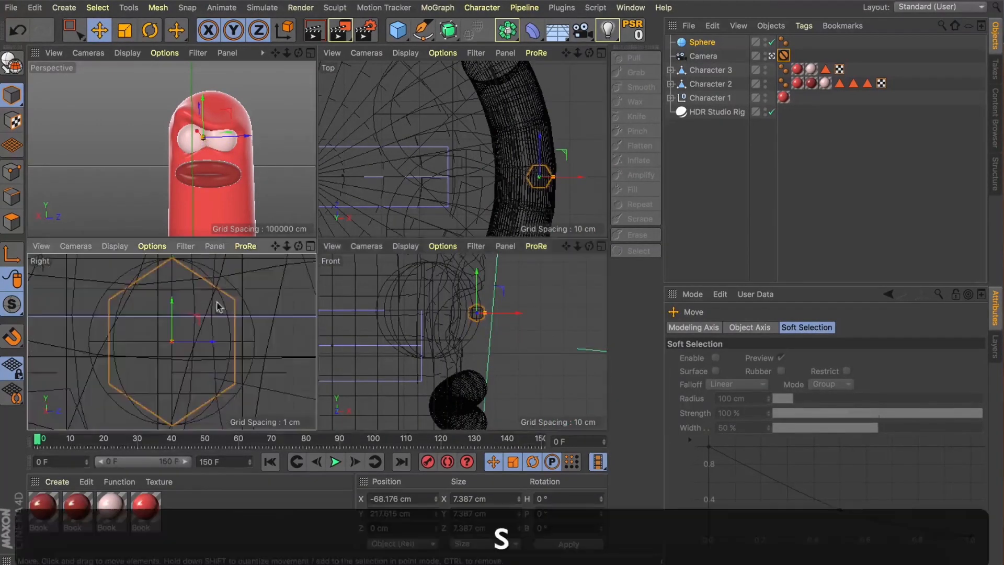
Hide Character 2 and Character 3 in both the viewport and the render.
scroll(172, 343, "down", 3)
scroll(172, 342, "down", 3)
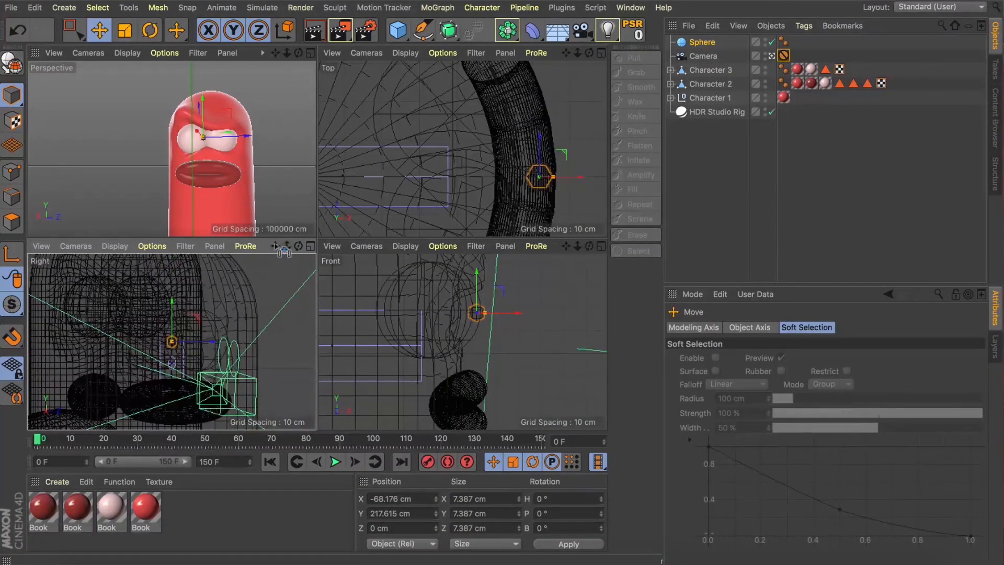
left_click_drag(275, 246, 345, 250)
left_click_drag(773, 91, 772, 95)
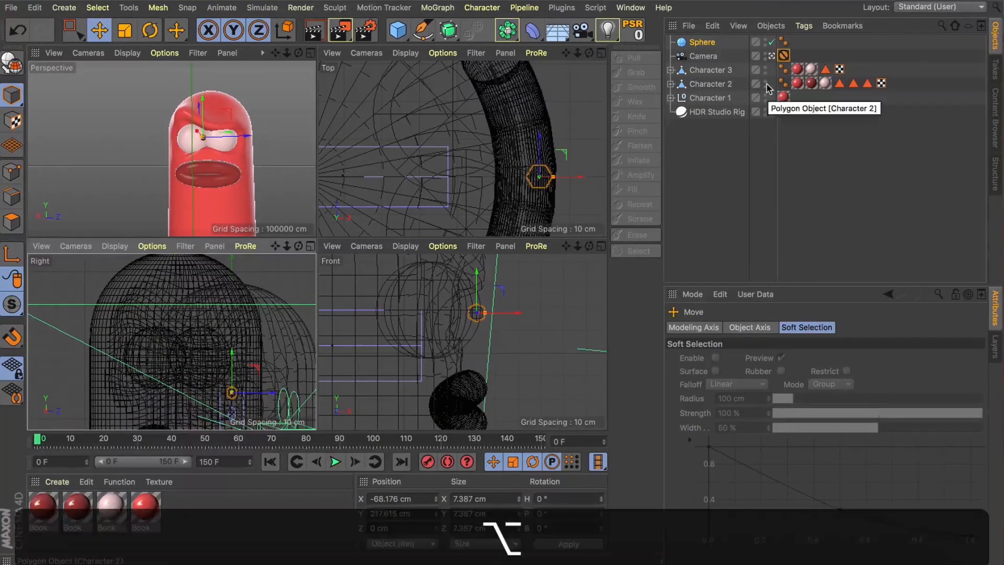
left_click(765, 70, "alt")
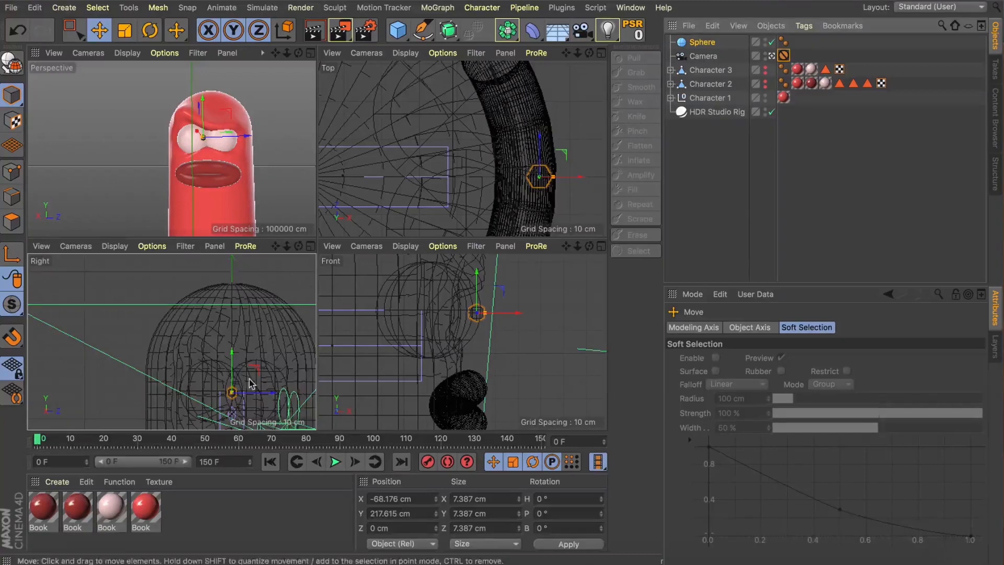
Switch the right, front and top views to Gouraud shading.
key("s")
scroll(295, 270, "down", 5)
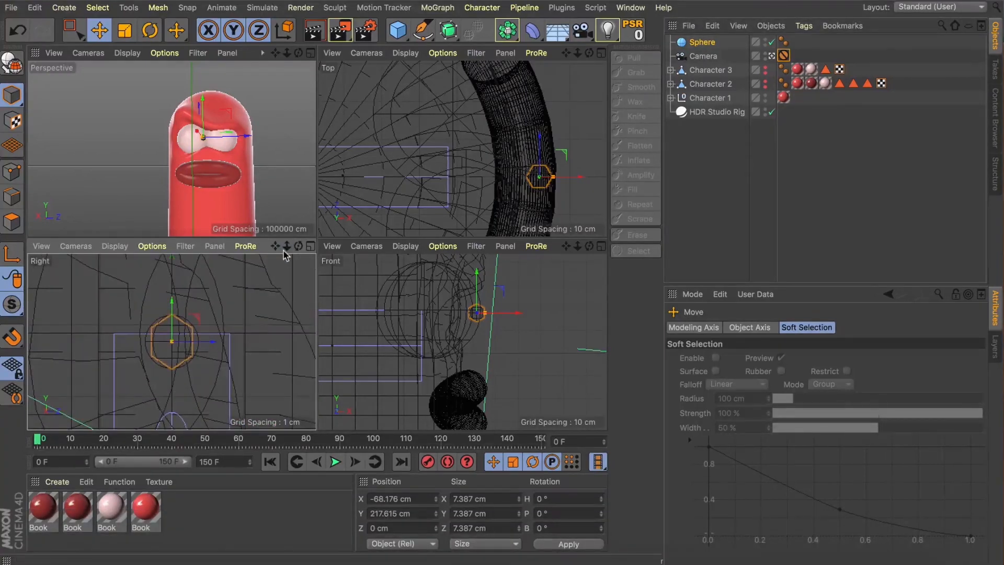
key("n")
key("a")
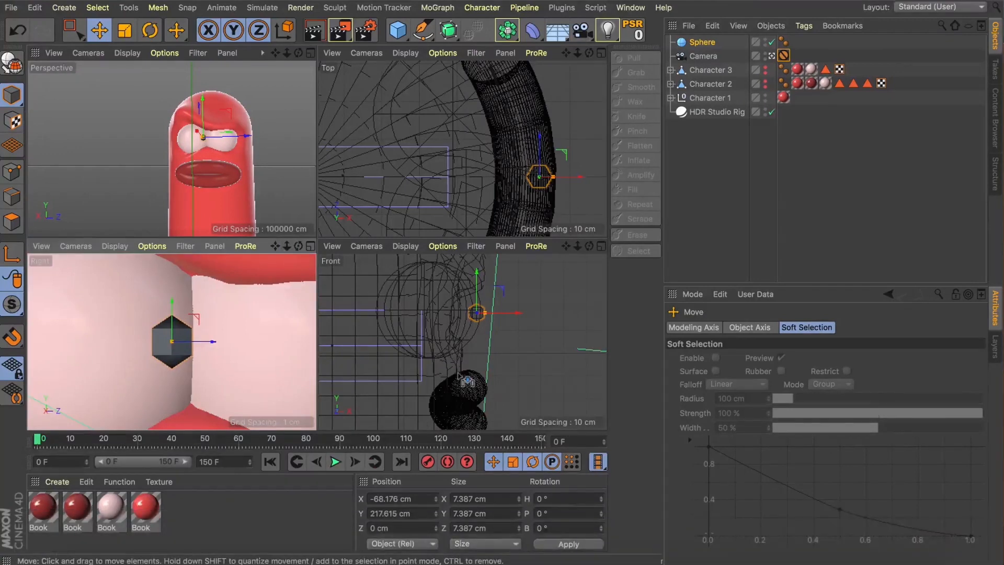
key("n")
key("a")
key("n")
key("a")
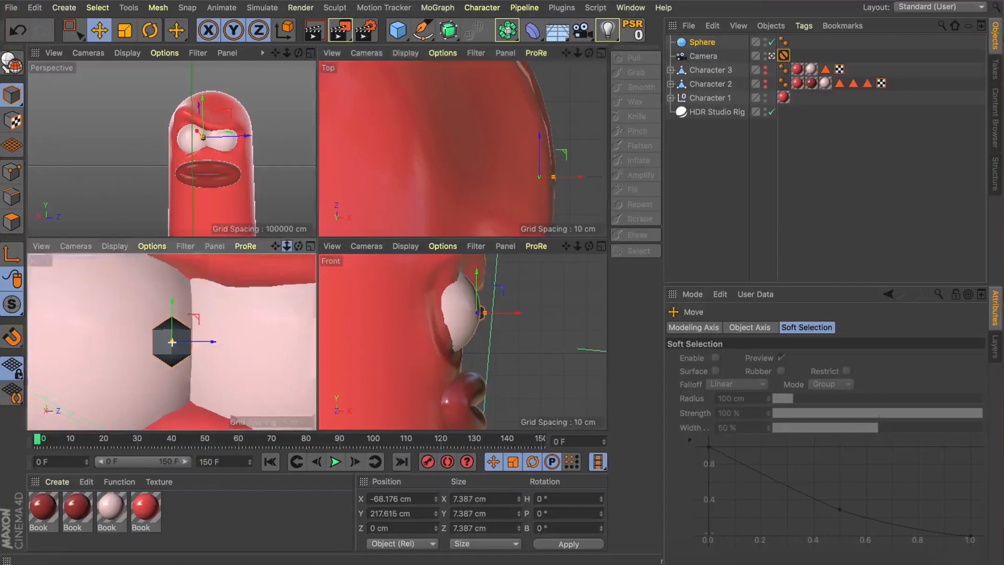
Move the sphere along Z to about 3.5 cm so it sits between the character's eyes.
scroll(172, 342, "down", 5)
scroll(172, 342, "down", 3)
left_click_drag(212, 343, 218, 346)
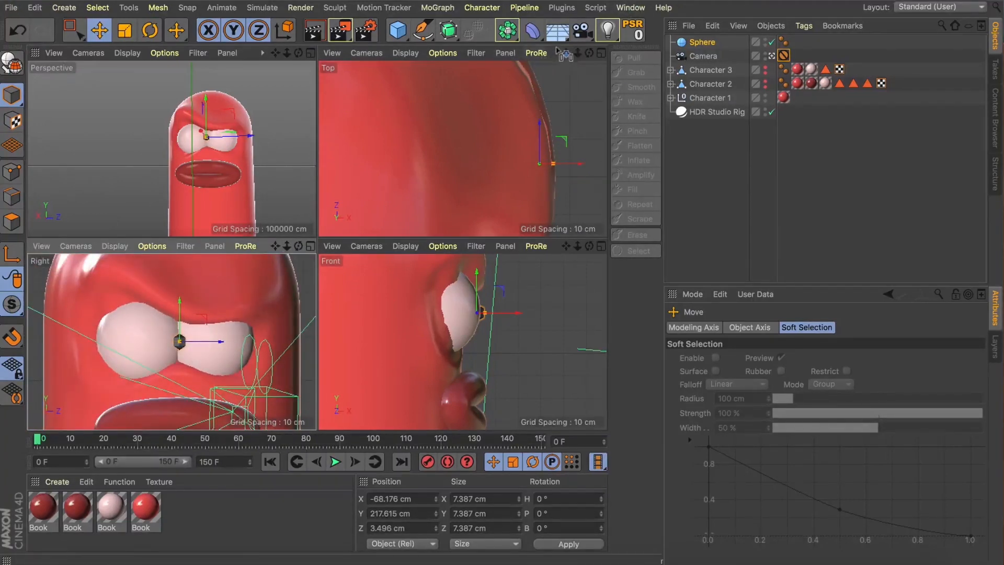
left_click_drag(577, 53, 463, 149)
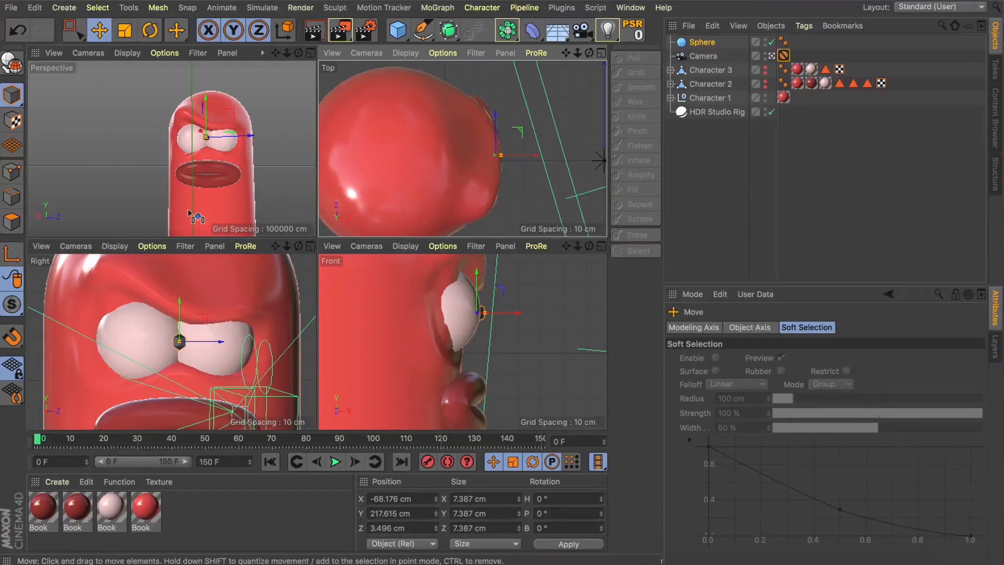
Maximise the perspective view, hide the sphere from renders only and render the view.
left_click(310, 52)
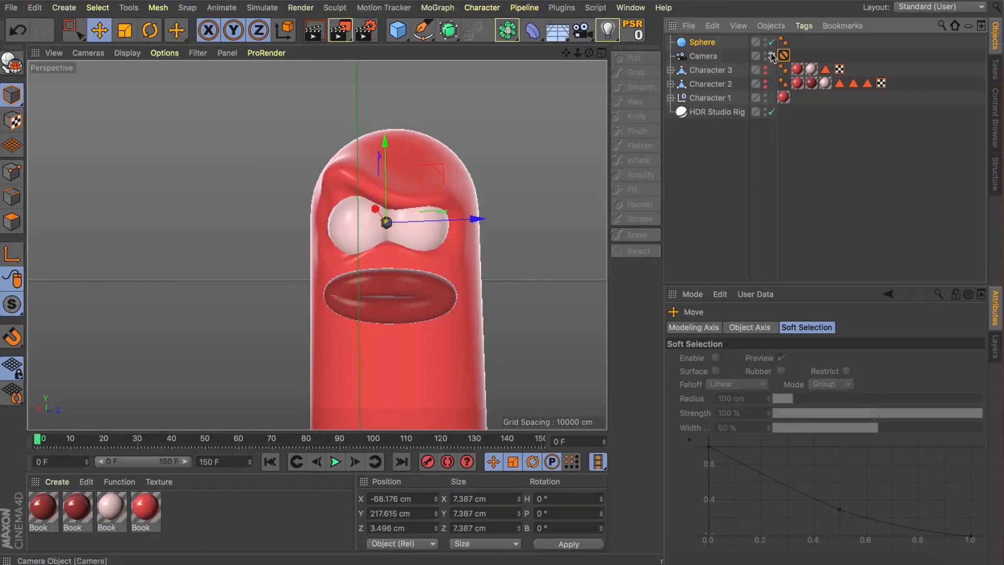
double_click(765, 45, "alt")
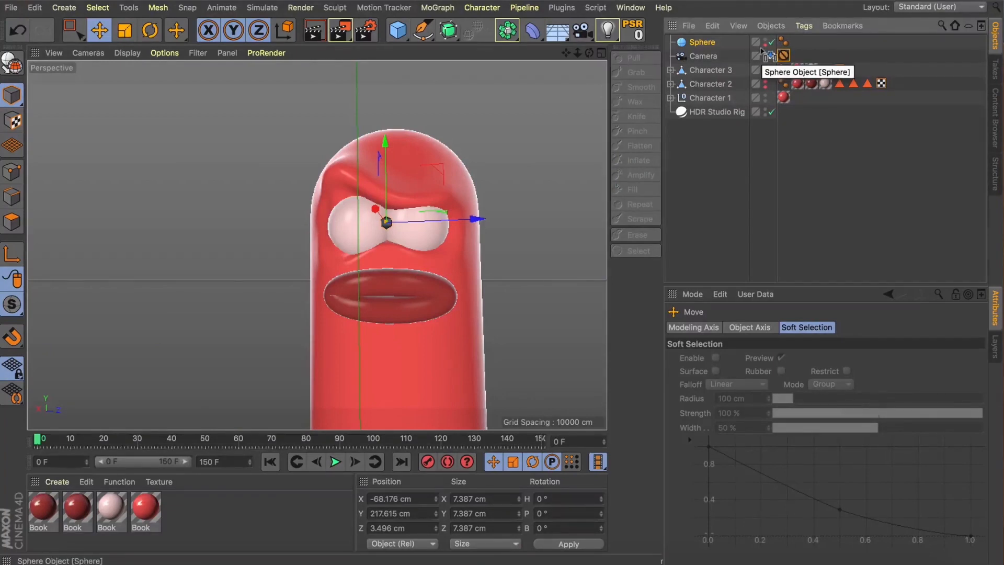
left_click_drag(761, 51, 838, 69)
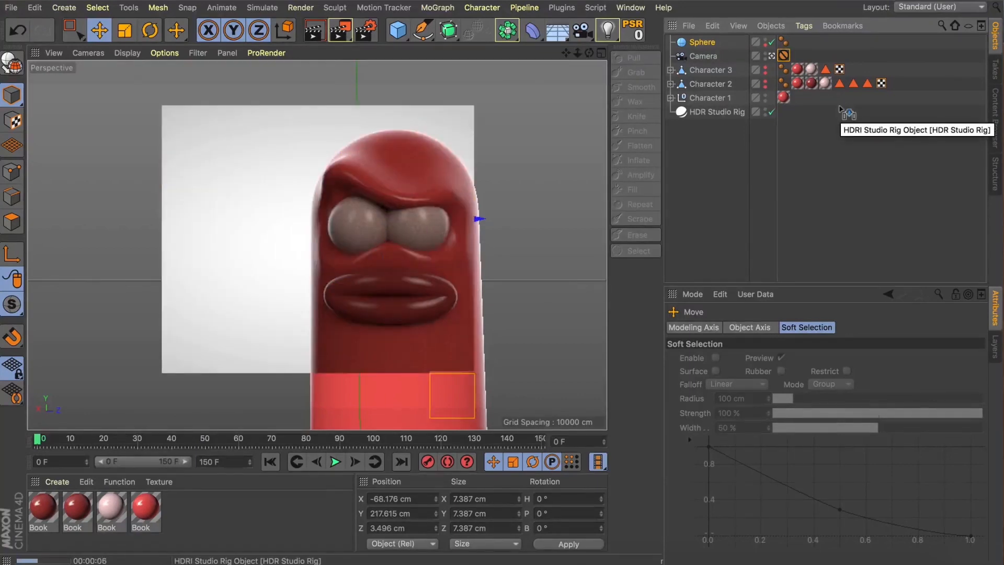
Assign the sphere as the camera's focus object.
left_click(695, 57)
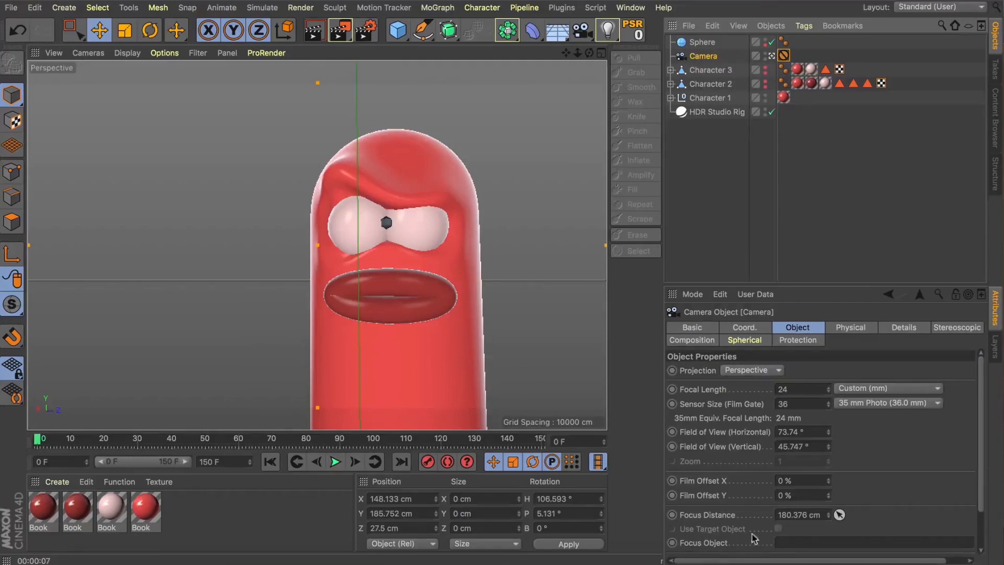
left_click_drag(702, 42, 814, 548)
scroll(835, 554, "down", 2)
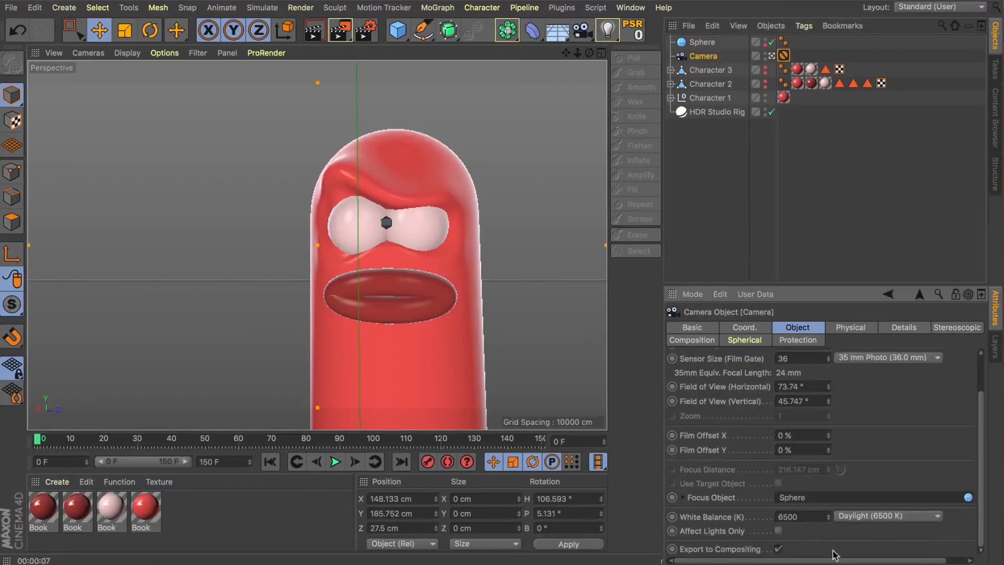
Show the camera's physical properties and check the depth of field option in the Physical render settings.
left_click(850, 330)
scroll(761, 372, "up", 2)
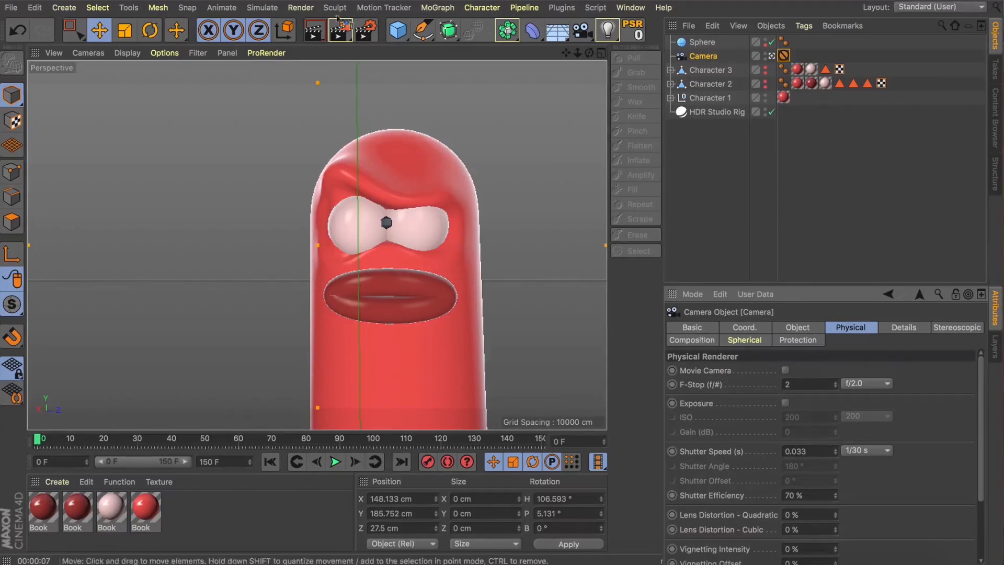
left_click(358, 28)
left_click(157, 150)
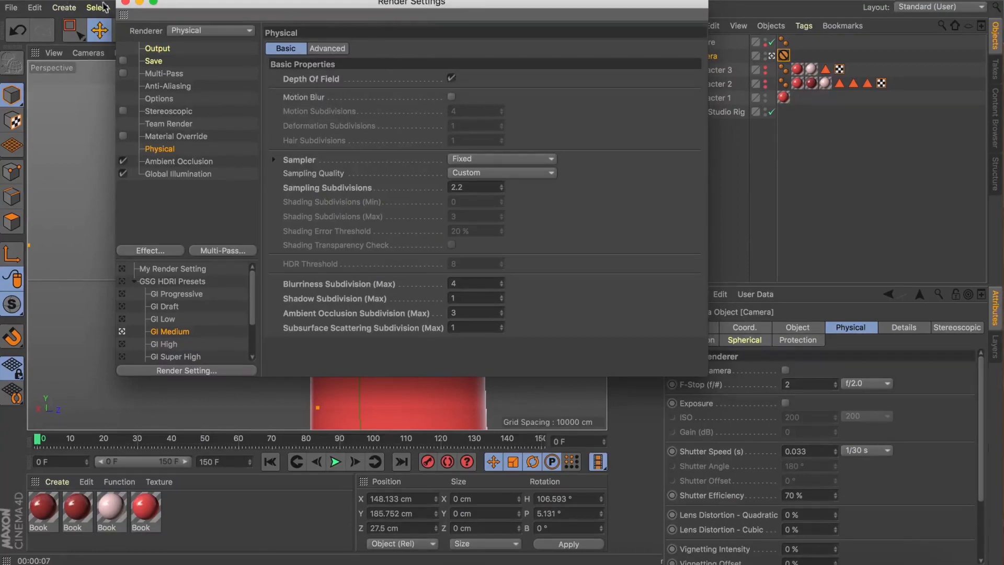
left_click(125, 3)
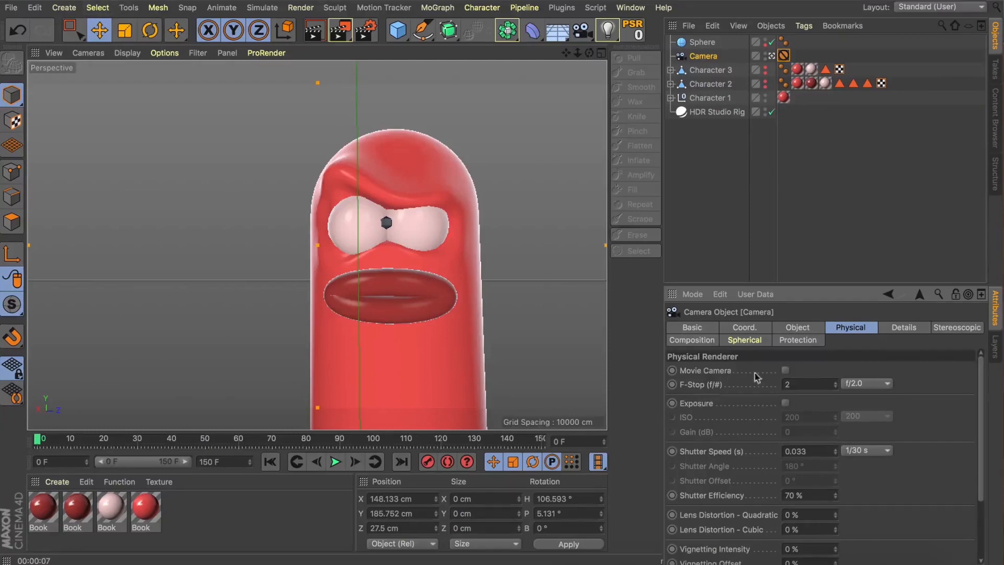
Render the view, set the camera's F-stop to 0.5 and render again to compare the depth of field.
left_click(314, 35)
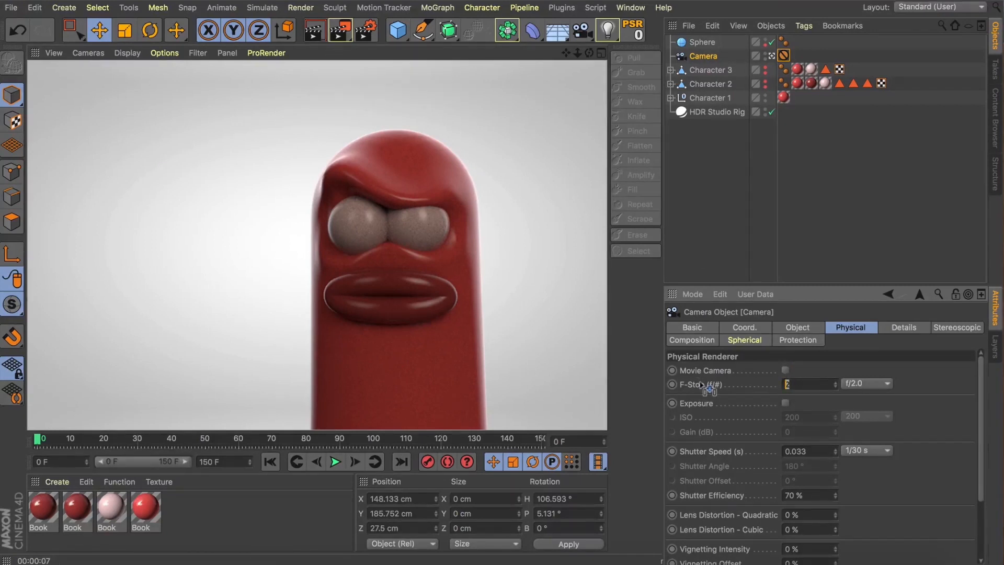
type(".5")
key("Tab")
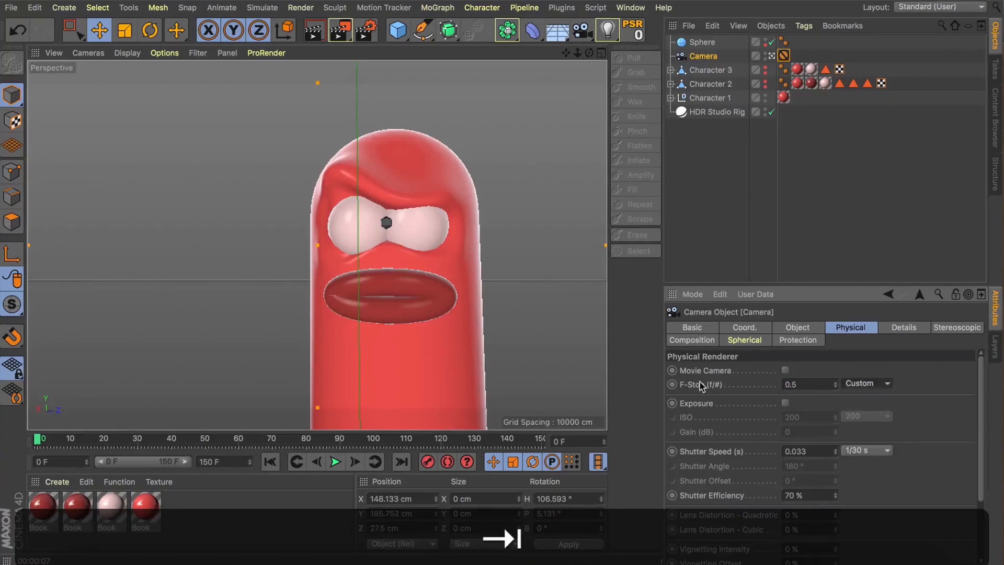
left_click(314, 32)
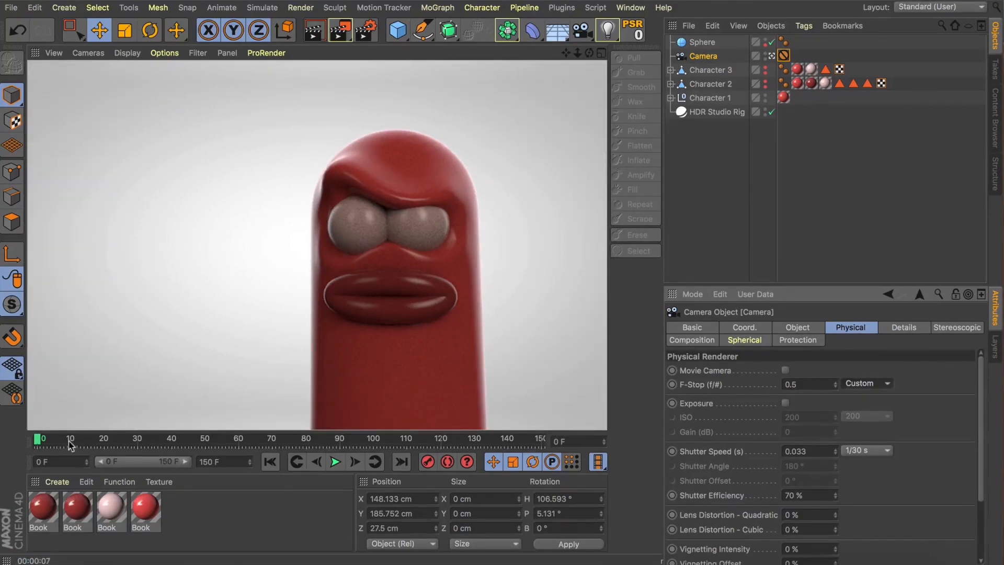
Make Character 2 visible again, go to frame 36 and render the view.
left_click_drag(63, 439, 116, 444)
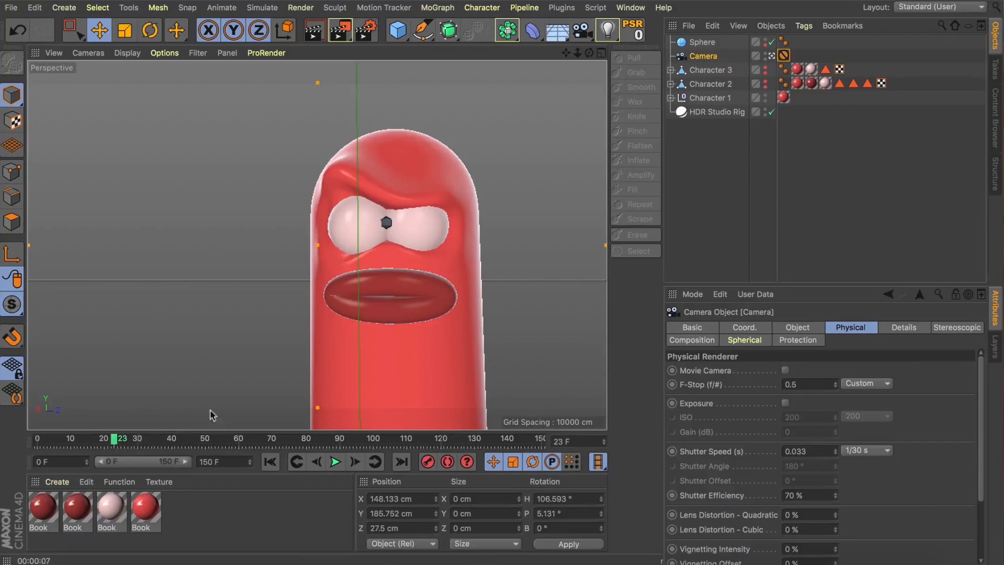
key("alt")
left_click(765, 84, "alt")
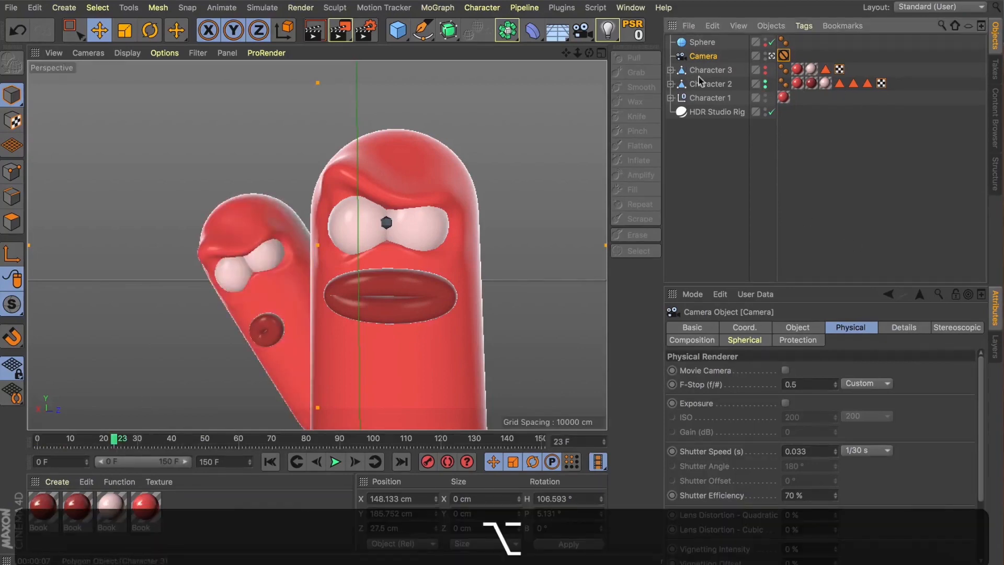
left_click(763, 85, "alt")
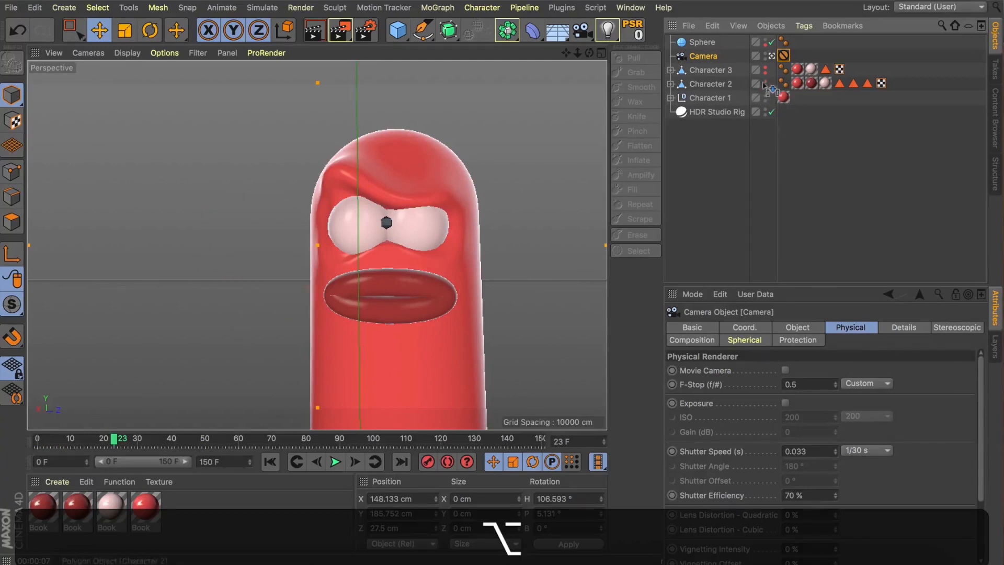
left_click(764, 85, "alt")
mouse_move(114, 439)
left_mouse_down()
mouse_move(157, 439)
mouse_move(158, 451)
left_mouse_up()
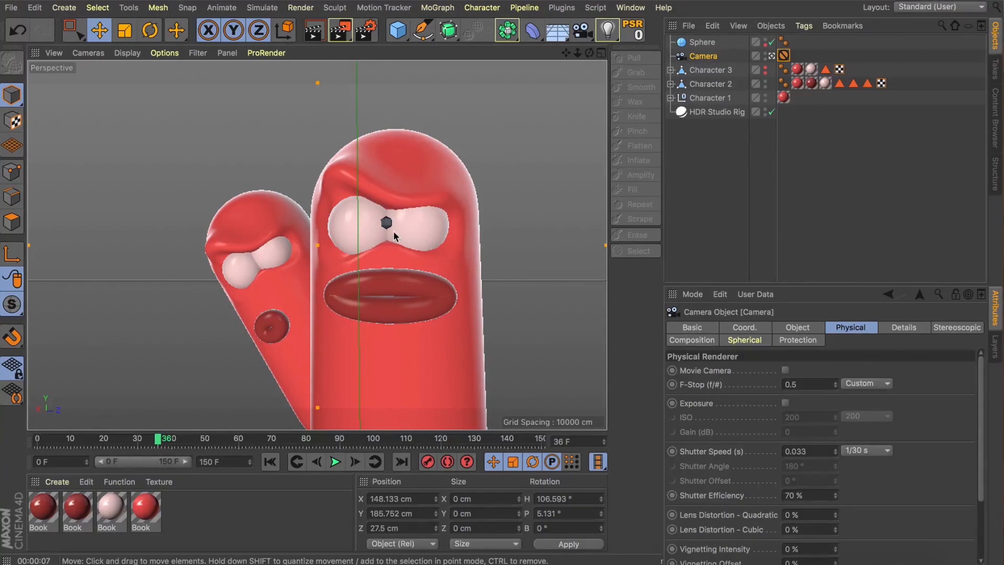
left_click(311, 33)
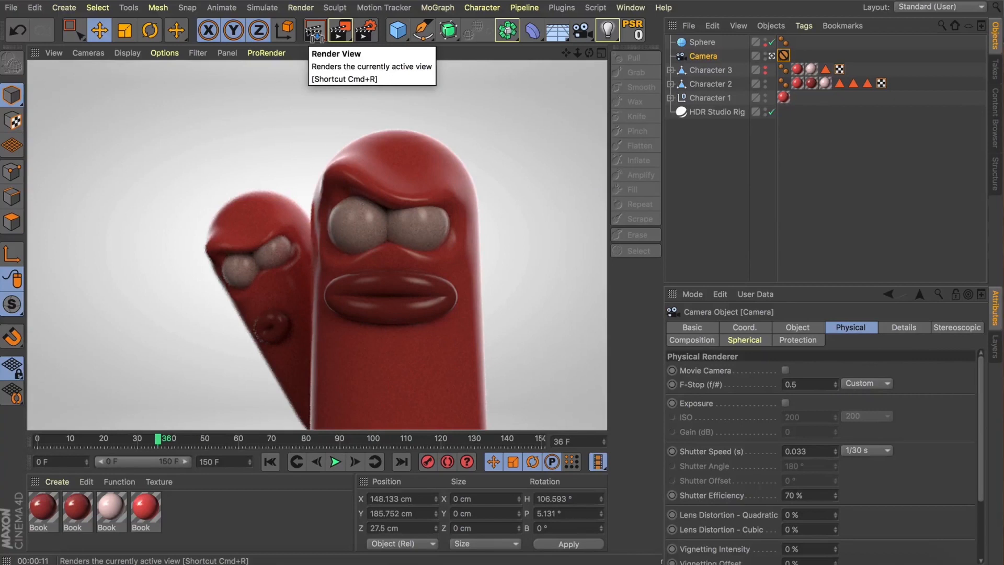
Set the camera's F-stop to 0.2 and render the view again.
left_click(798, 383)
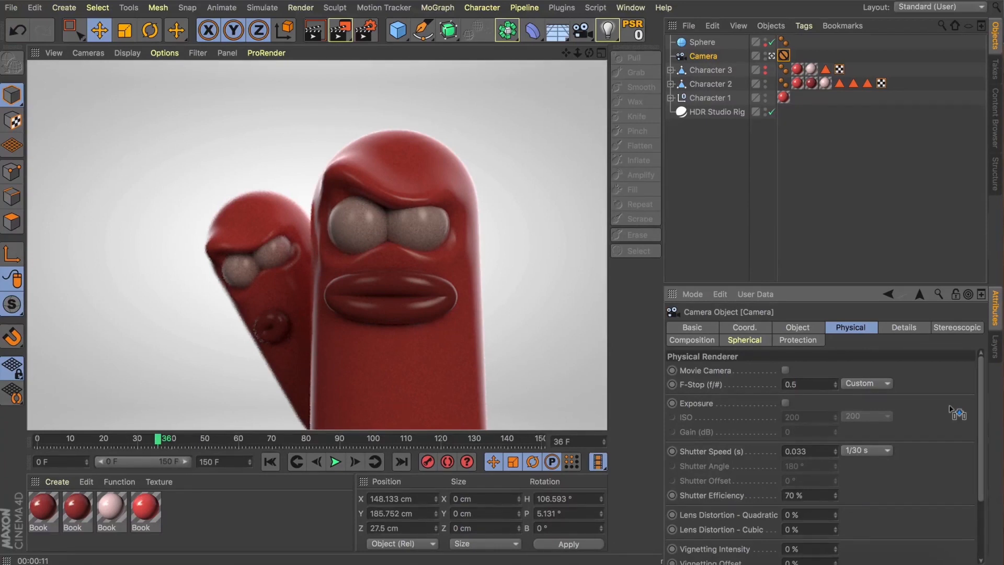
type("2")
key("Return")
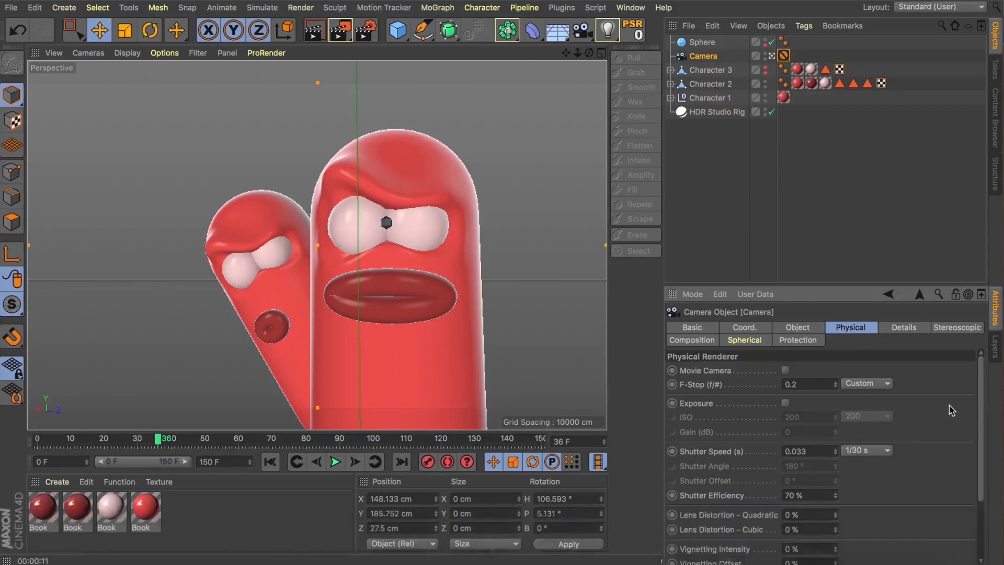
left_click(308, 31)
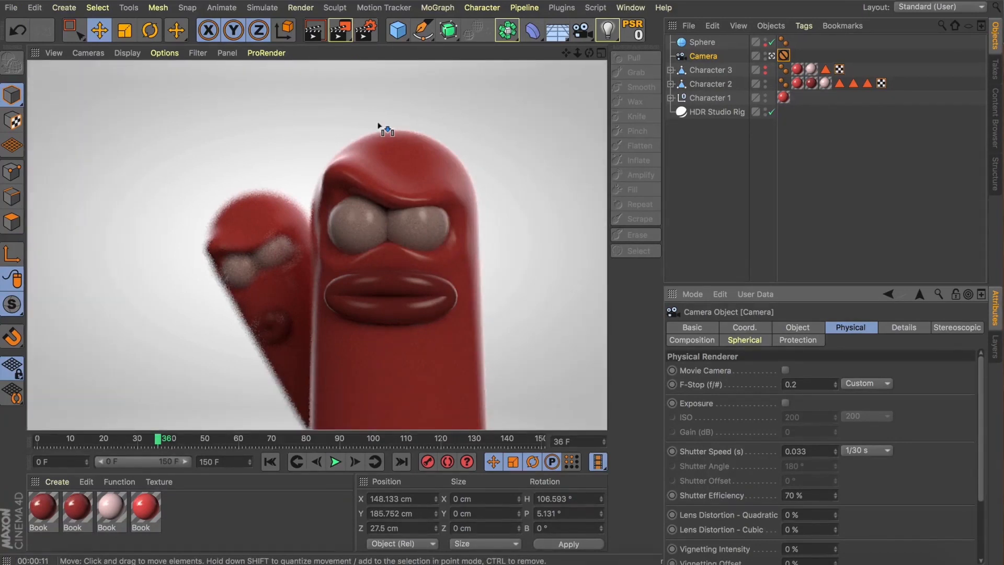
Go to frame 140, make Character 3 visible again and render the view with all three characters.
left_click(698, 42)
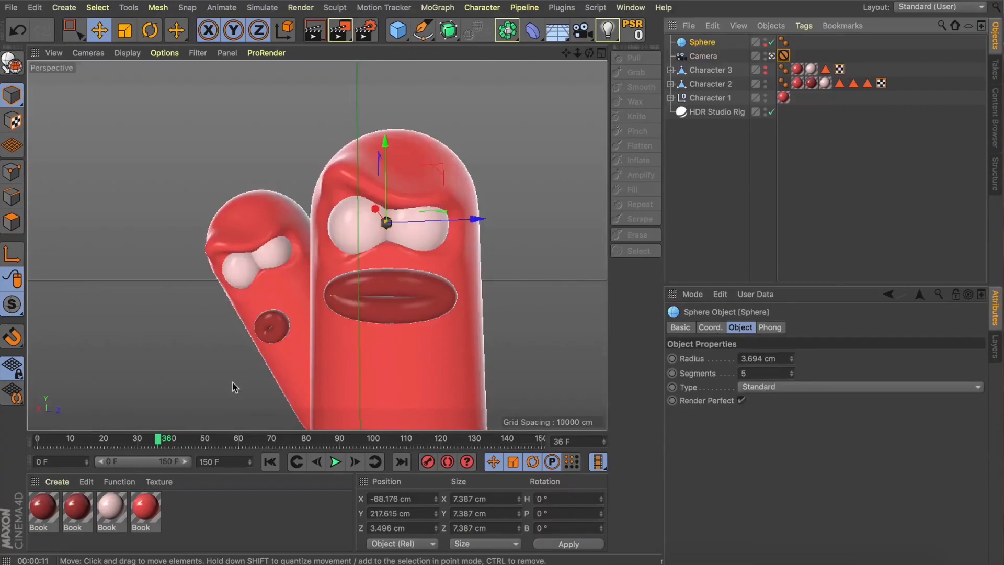
left_click_drag(192, 438, 509, 463)
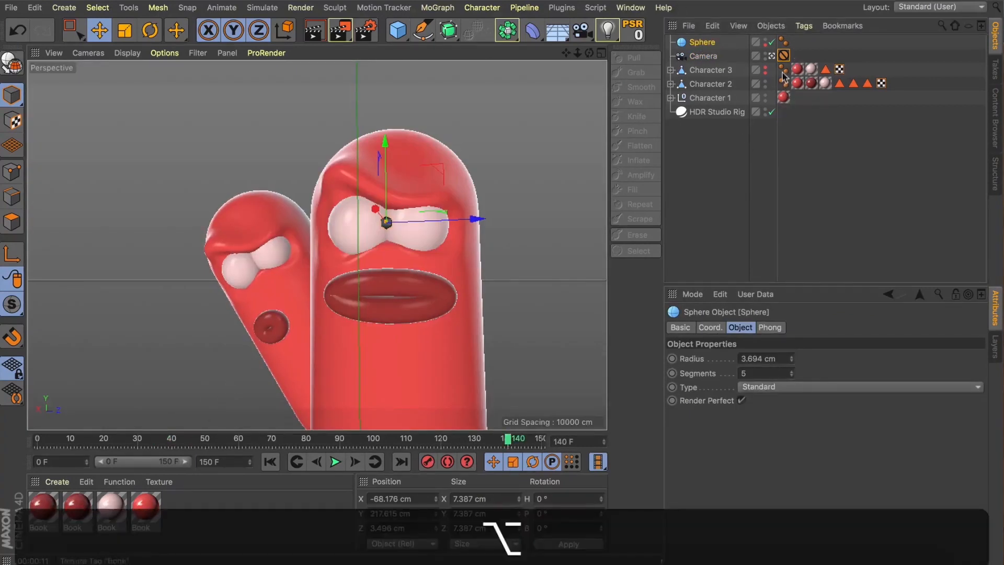
left_click(765, 69, "alt")
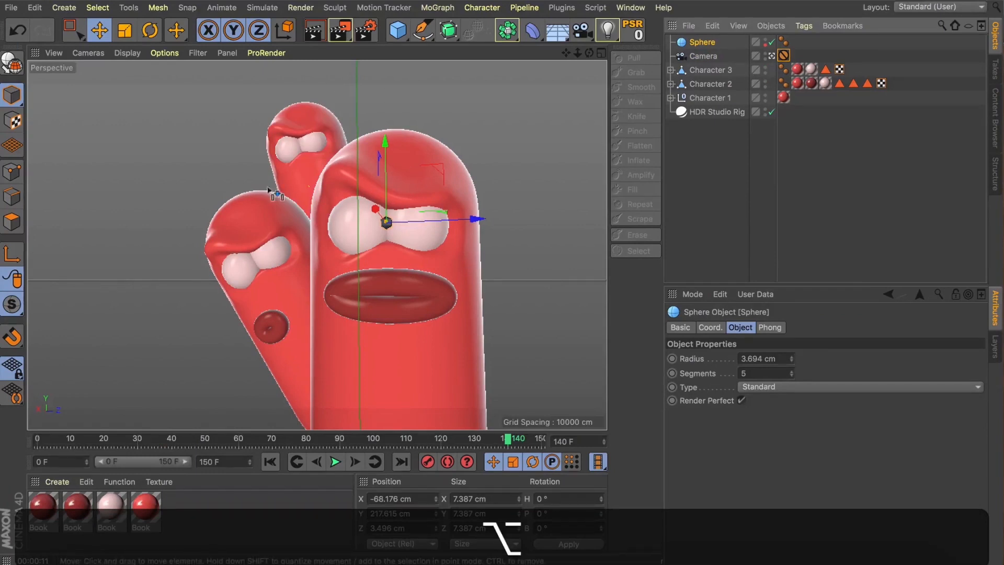
left_click(314, 31)
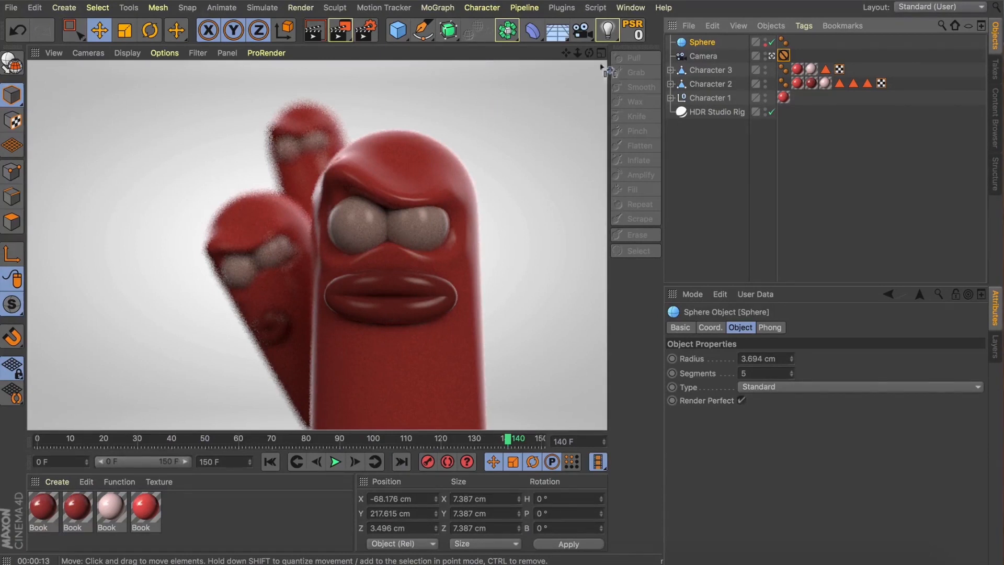
Locate Character 2's keyframes on the timeline and record a keyframe for the sphere at frame 10.
left_click(710, 44)
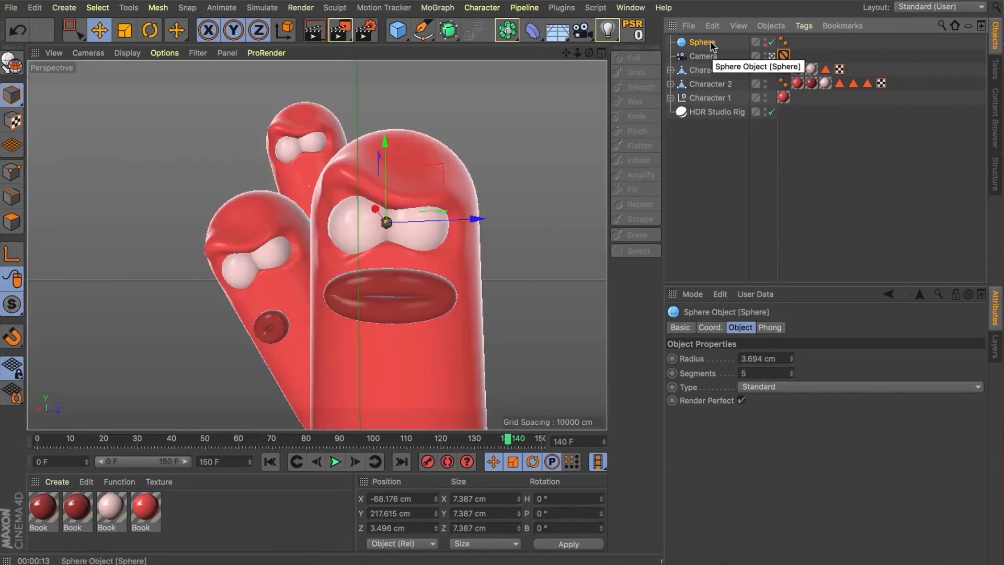
left_click_drag(97, 441, 23, 441)
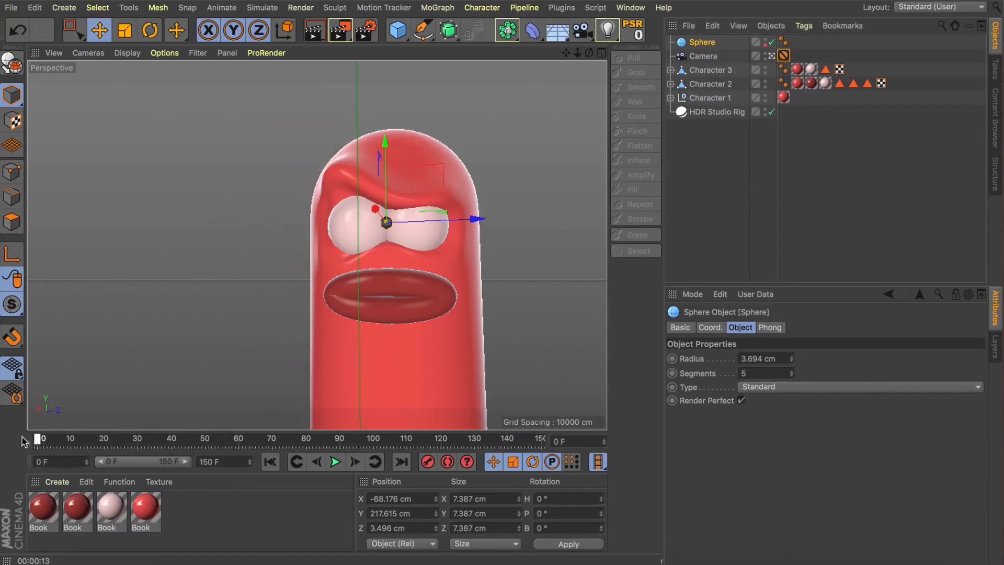
left_click(710, 84)
left_click_drag(76, 443, 104, 443)
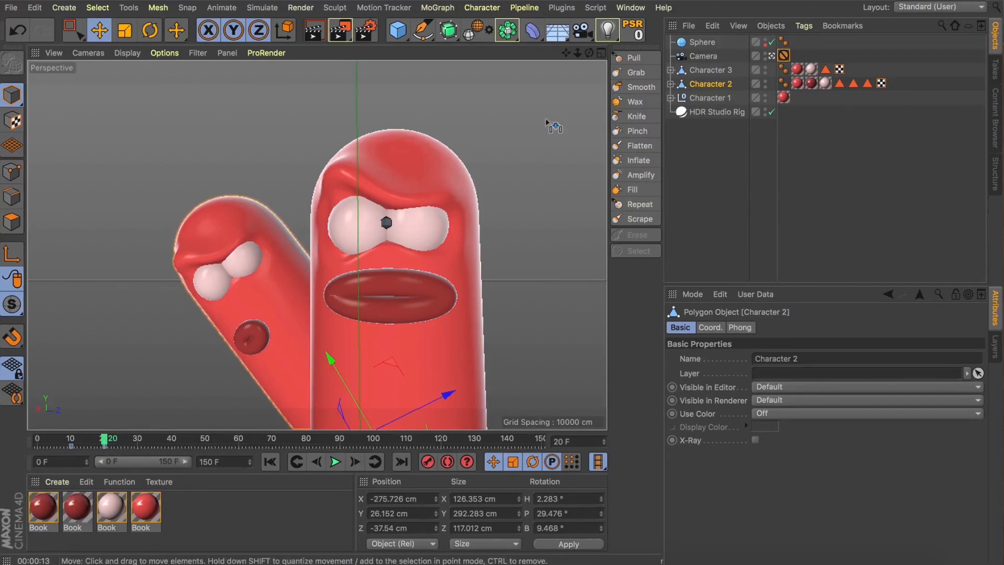
left_click(72, 441)
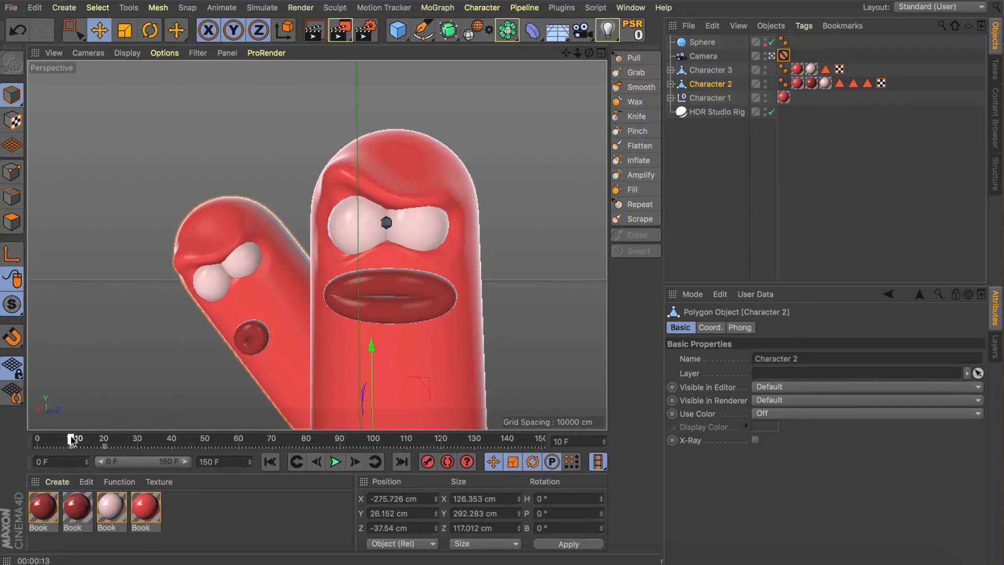
left_click(694, 45)
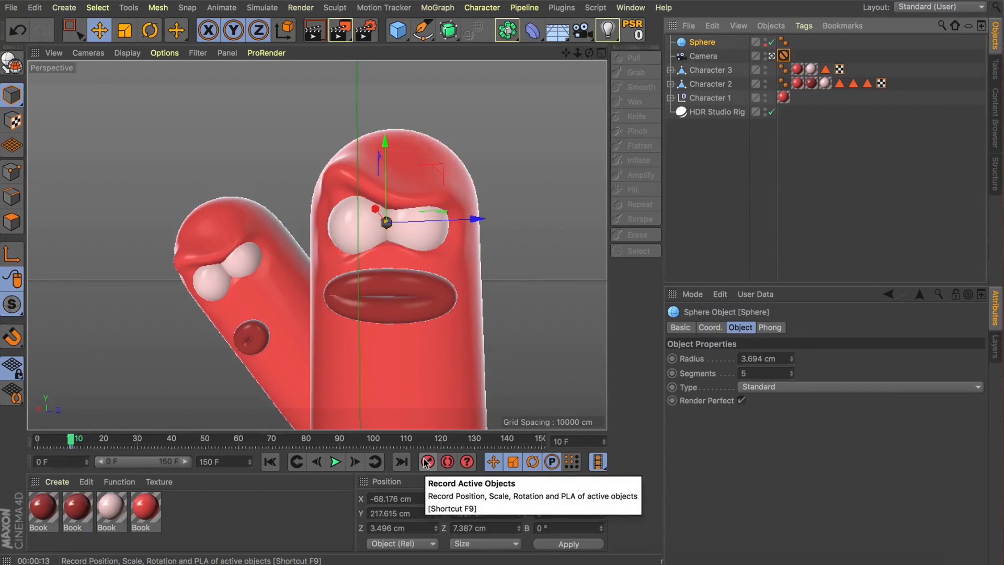
Show all four views, disable Character 2's Jiggle deformer and go to frame 20.
left_click(601, 53)
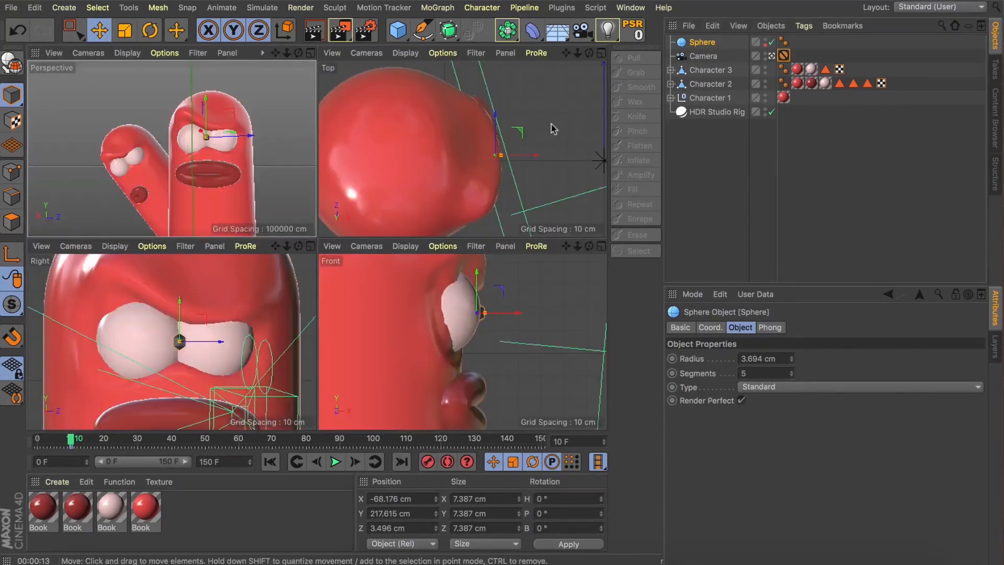
left_click_drag(578, 53, 596, 26)
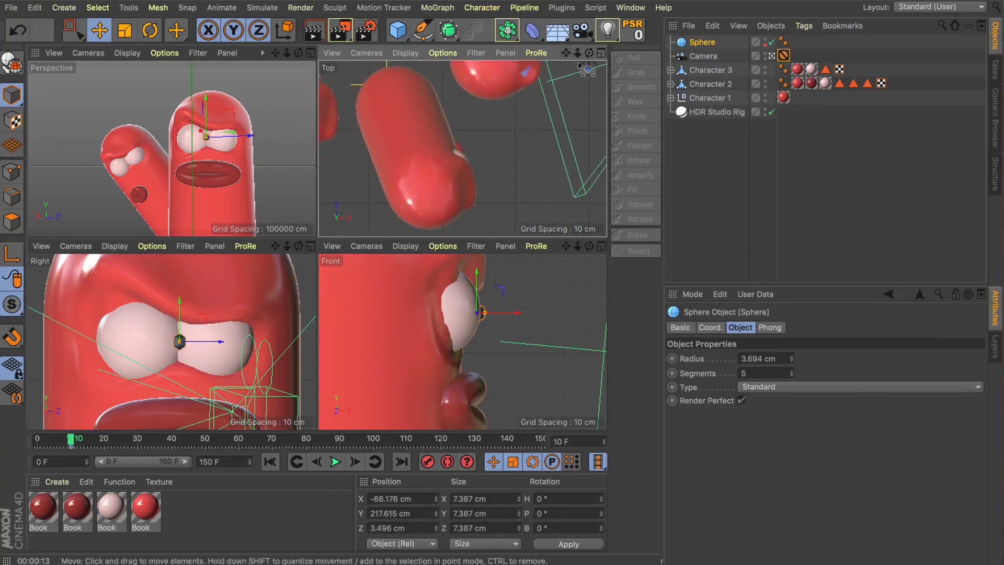
left_click_drag(586, 70, 568, 67)
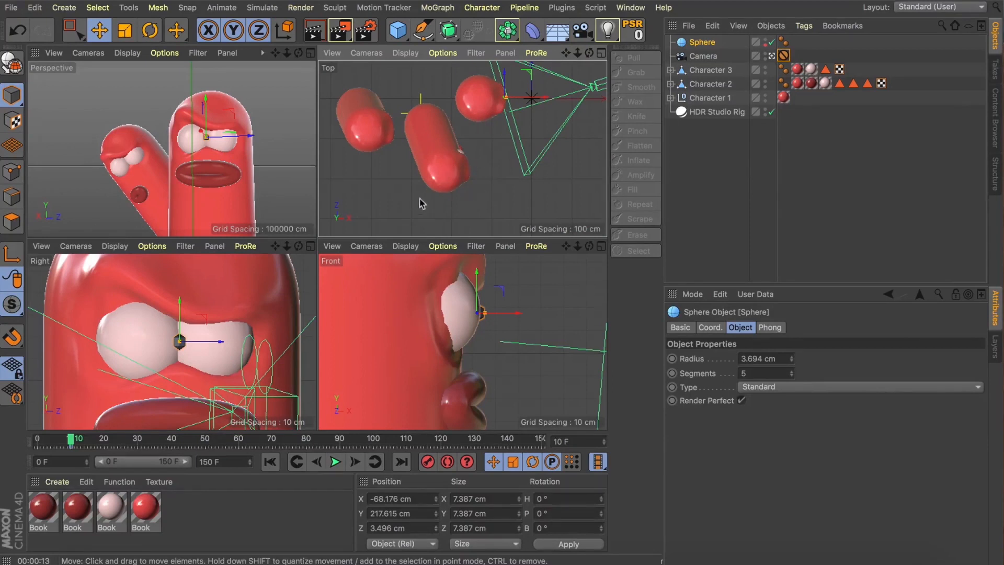
left_click(671, 83)
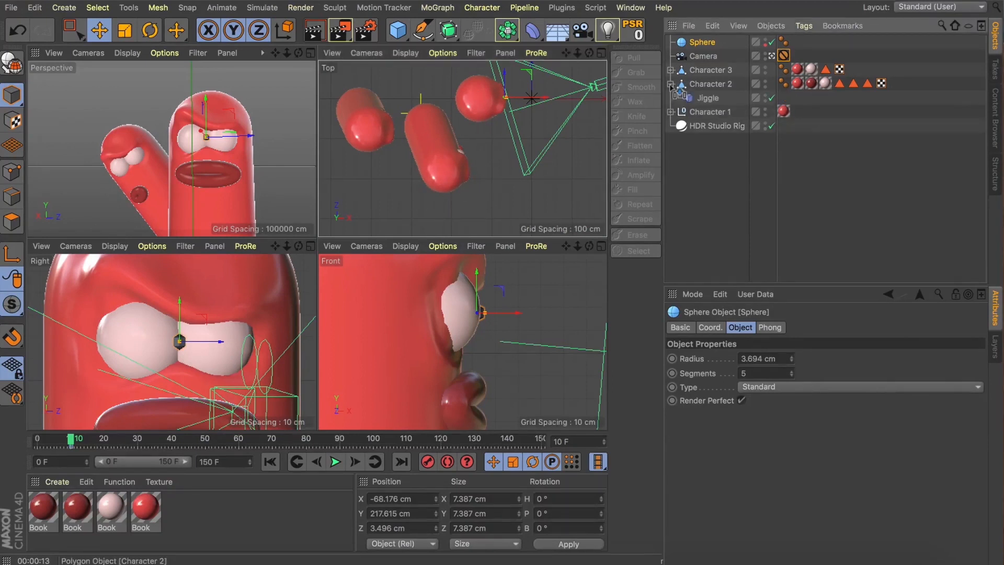
left_click(772, 98)
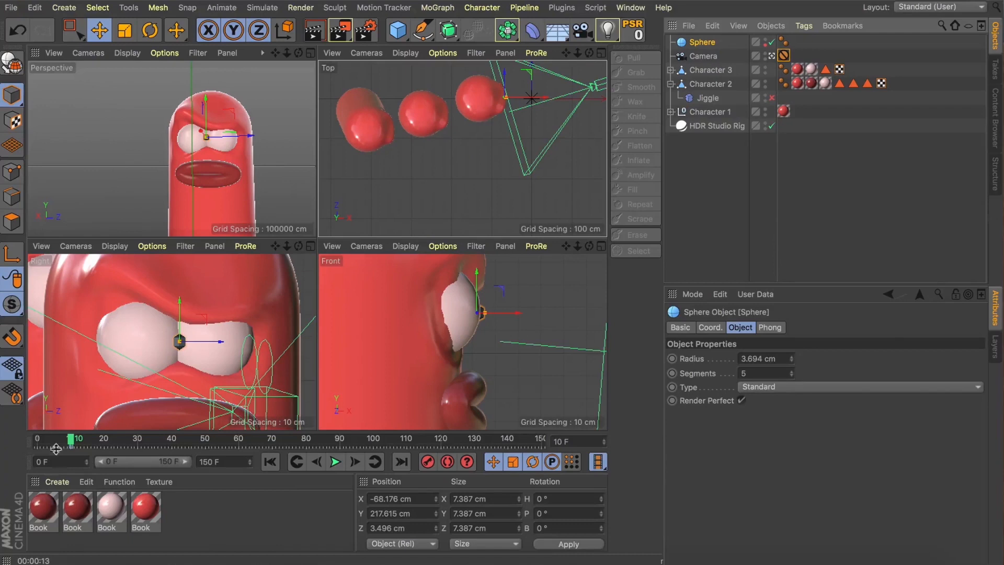
left_click_drag(75, 442, 116, 445)
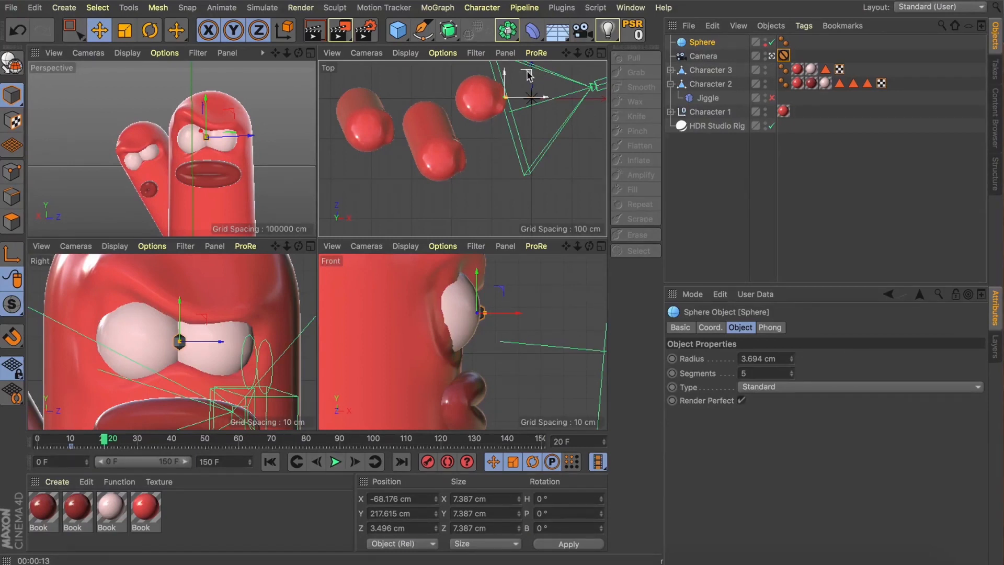
Move the sphere between Character 2's eyes, to about X -173 cm, Y 198 cm, Z -132 cm, adjusting it in the orthographic views.
left_click_drag(532, 77, 485, 134)
key("s")
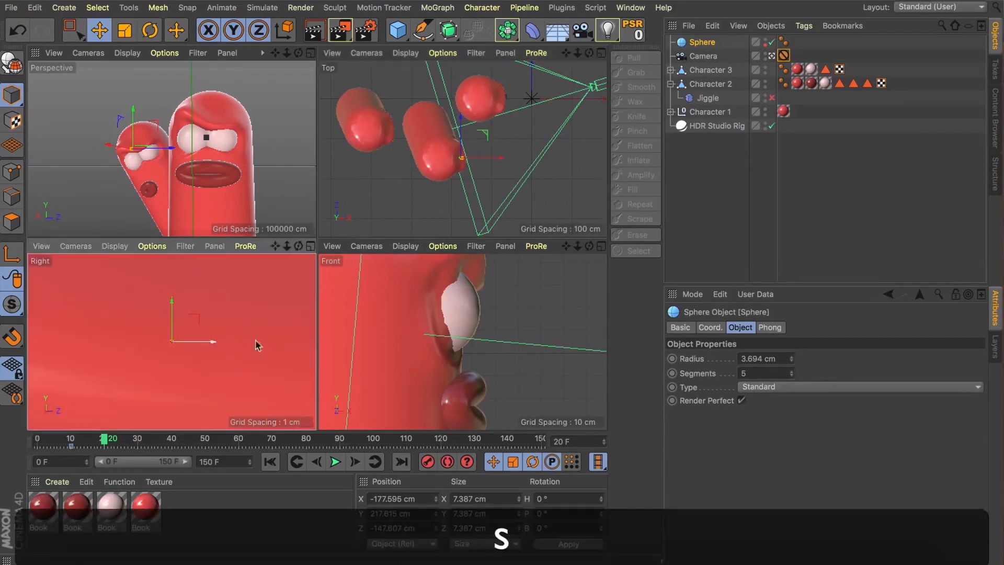
scroll(128, 333, "down", 5)
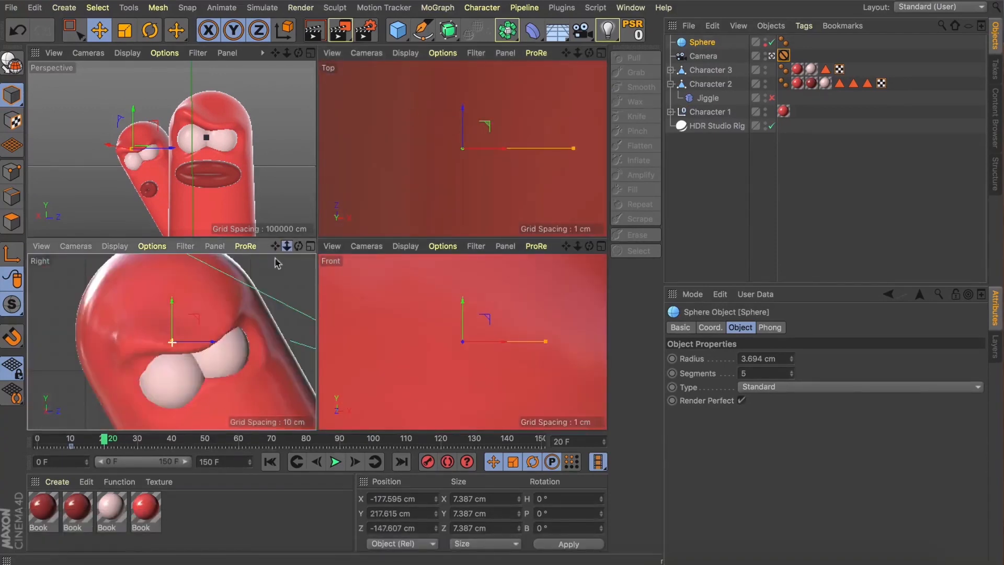
left_click_drag(135, 312, 160, 335)
key("s")
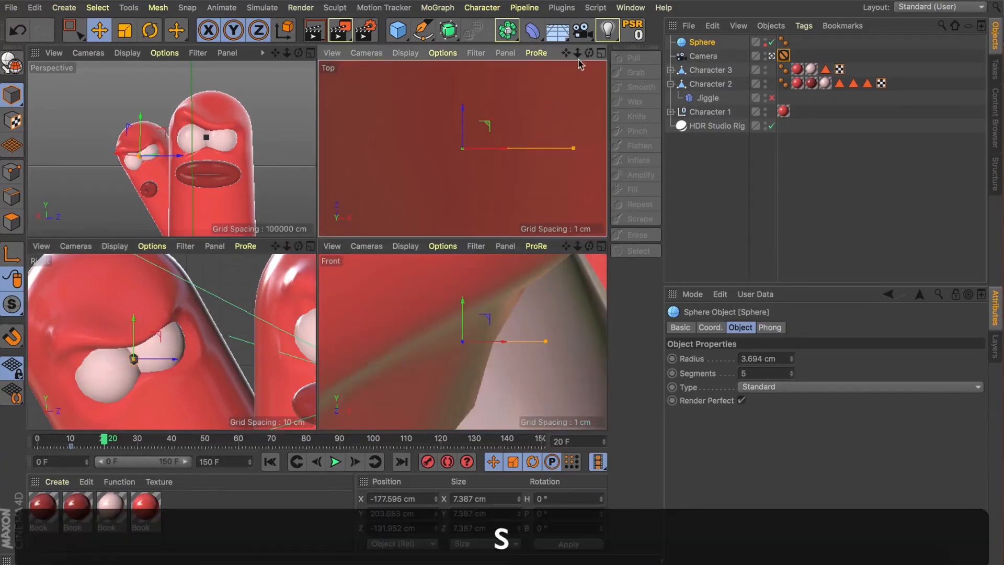
scroll(533, 163, "down", 5)
scroll(463, 341, "down", 5)
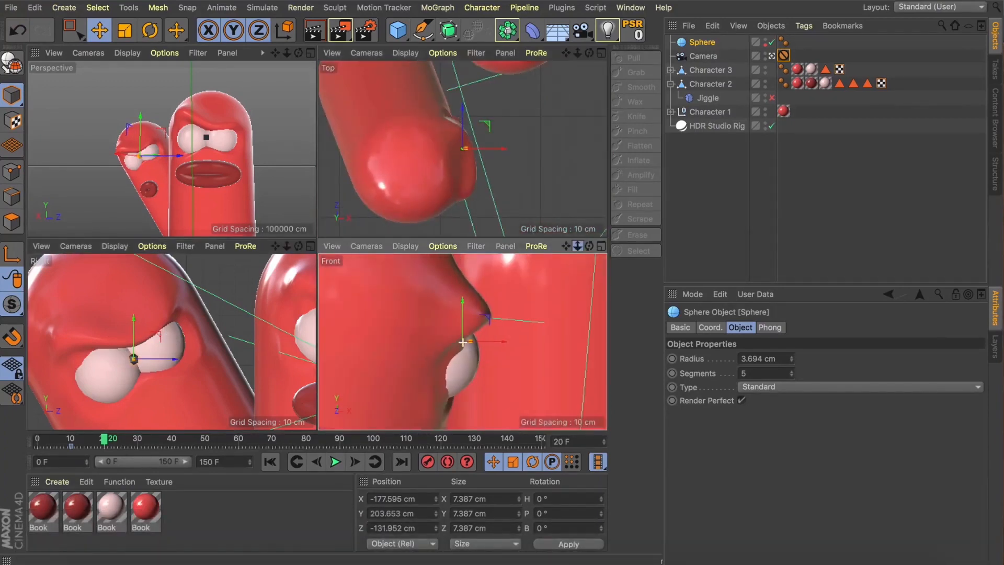
scroll(463, 342, "up", 4)
left_click_drag(483, 342, 488, 341)
left_click_drag(464, 309, 463, 314)
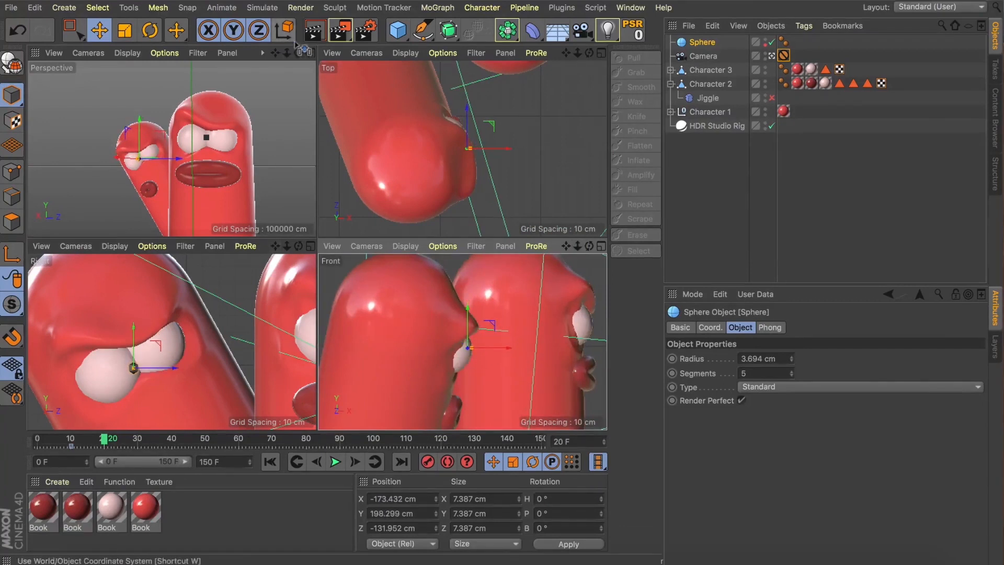
Maximise the perspective view, record the sphere's keyframe at frame 20 and render the view at frame 25.
left_click(310, 53)
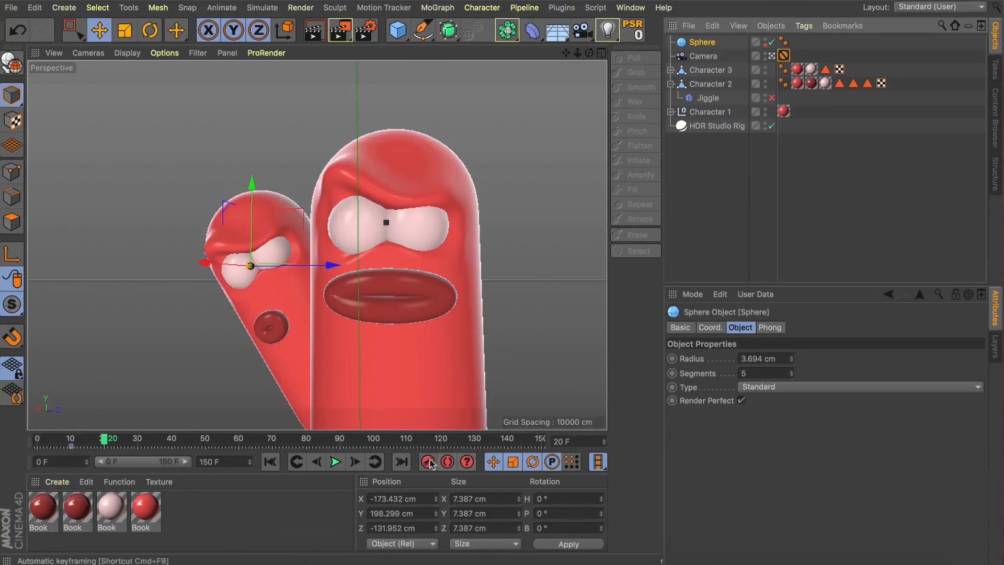
mouse_move(105, 441)
left_mouse_down()
mouse_move(40, 441)
mouse_move(120, 441)
left_mouse_up()
left_click(317, 35)
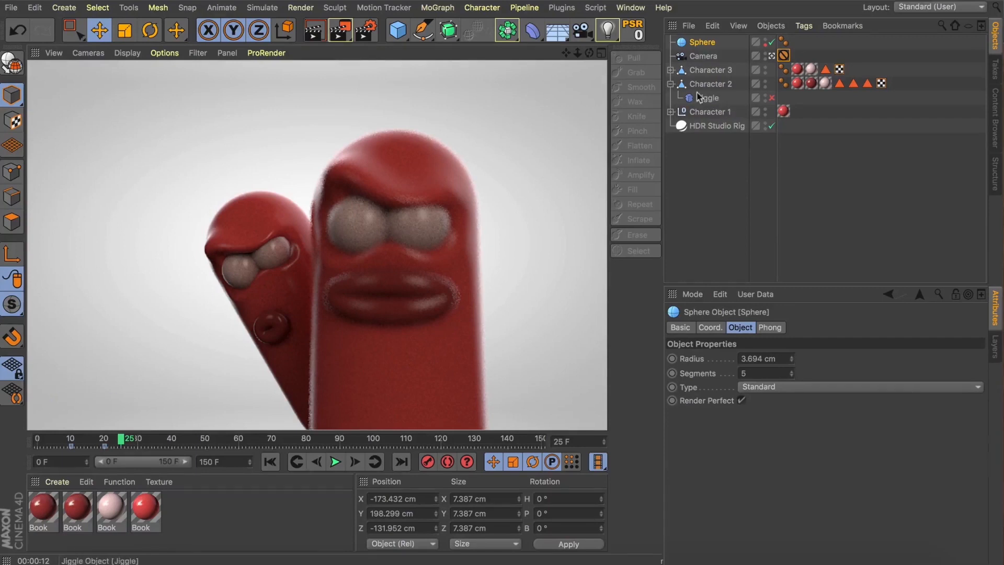
Go to Character 3's first keyframe at frame 70 and disable Character 3's Jiggle deformer.
left_click(671, 84)
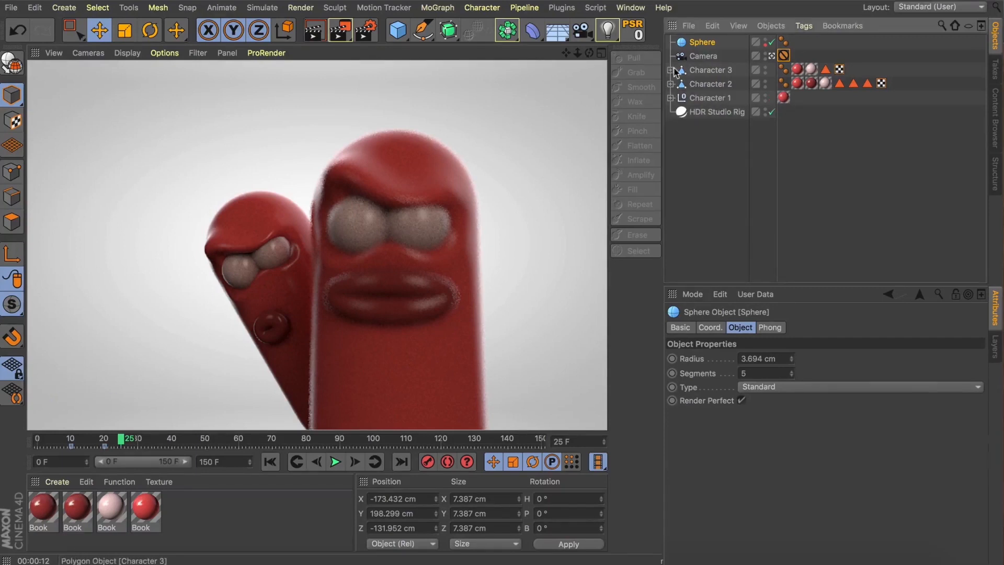
left_click(671, 70)
left_click(704, 82)
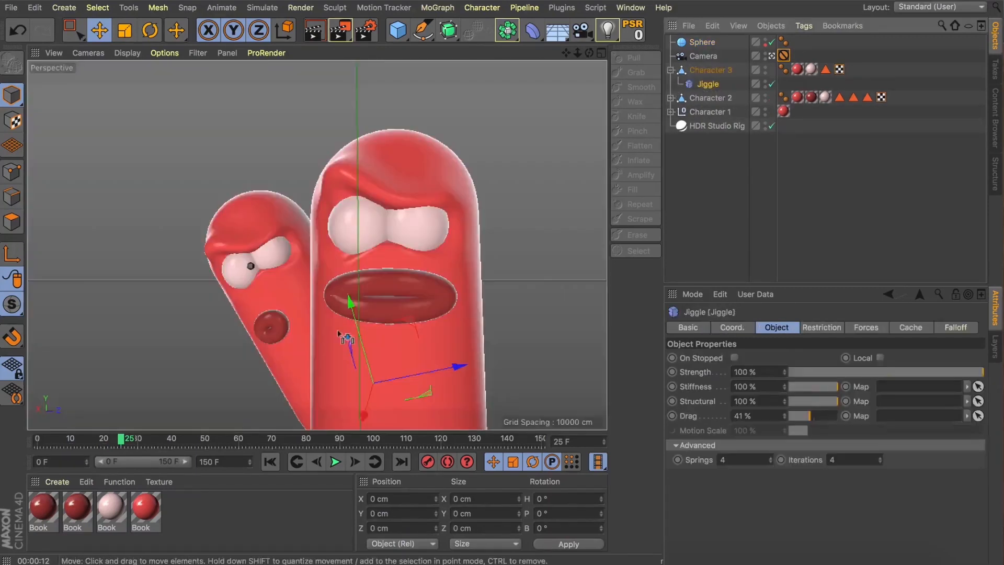
left_click(703, 72)
left_click(268, 441)
left_click_drag(267, 441, 273, 441)
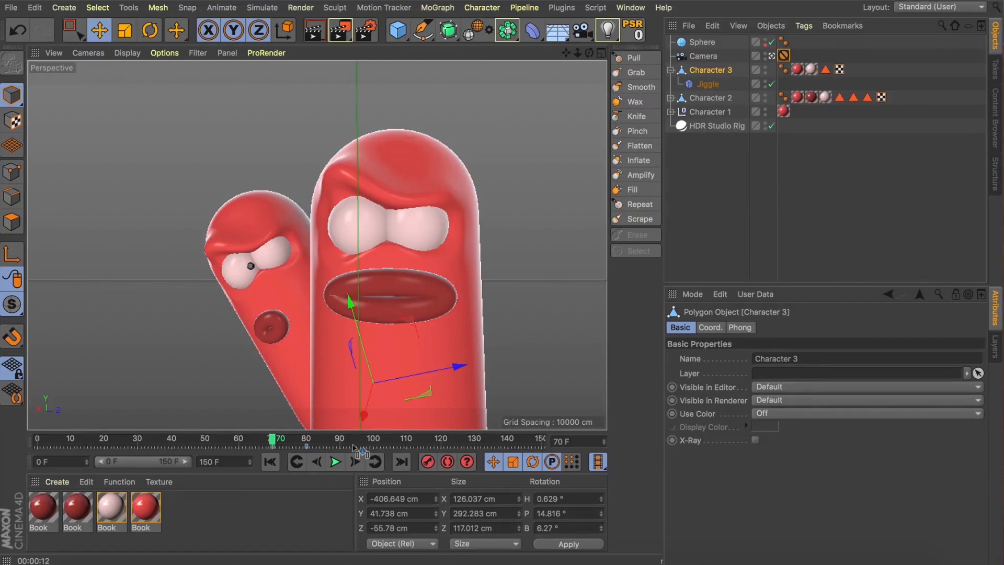
left_click(701, 42)
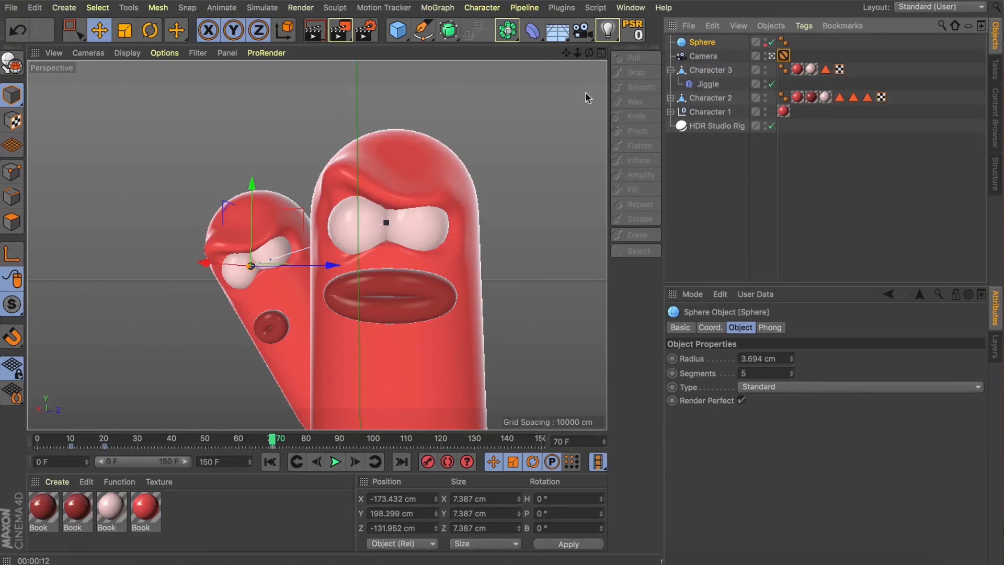
left_click(772, 84)
left_click(340, 423)
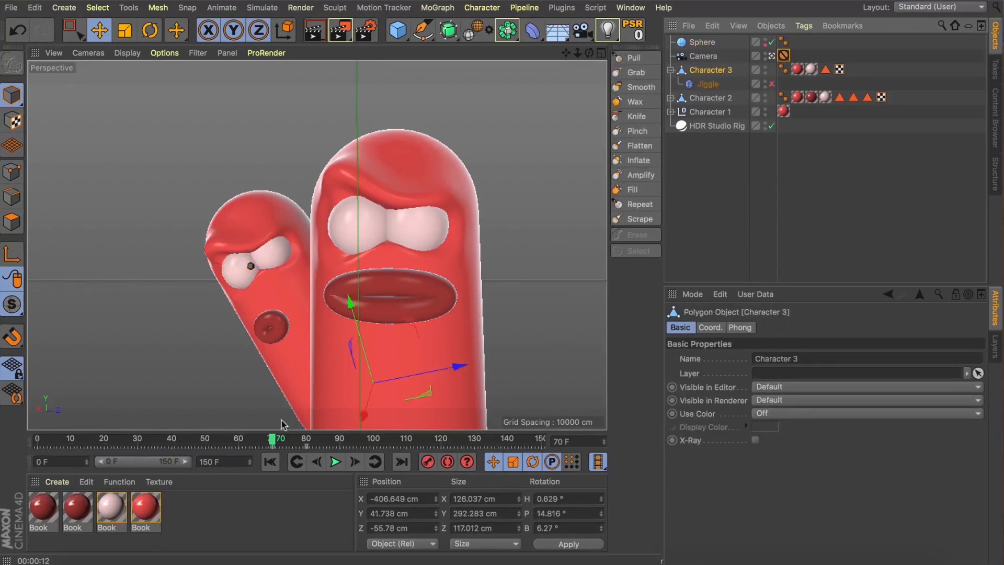
Go to frame 80, select the sphere and show all four views.
left_click(306, 442)
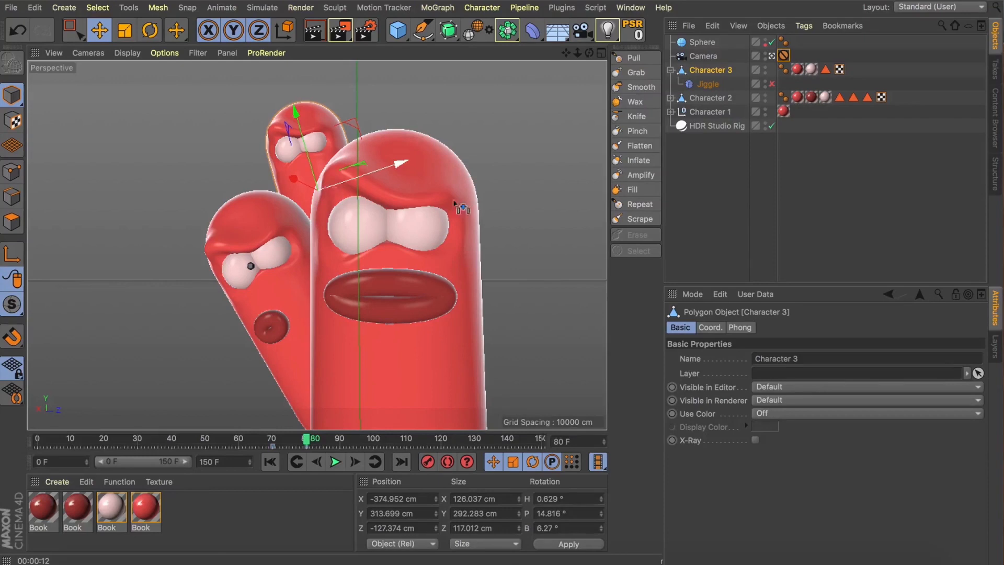
left_click(702, 42)
key("F5")
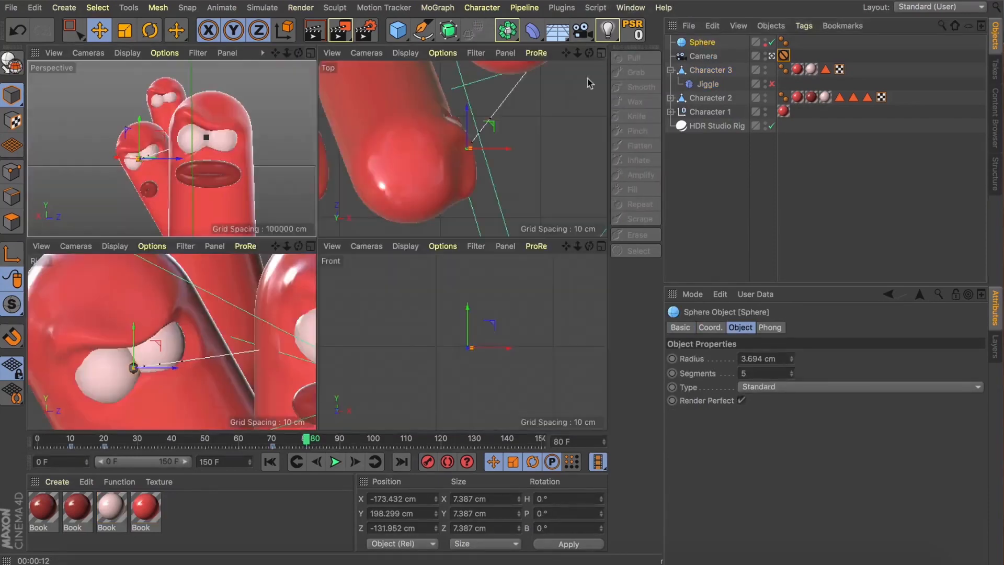
Move the sphere between Character 3's eyes, to about X -326 cm, Y 361 cm, Z -135 cm, adjusting it in the orthographic views.
key("s")
left_click_drag(275, 246, 274, 216)
left_click_drag(202, 387, 211, 284)
key("s")
left_click_drag(577, 53, 619, 59)
left_click_drag(546, 156, 471, 158)
key("s")
left_click_drag(578, 246, 529, 259)
left_click_drag(215, 303, 217, 304)
key("s")
Maximise the perspective view, record the sphere's keyframe at frame 80 and render the view.
left_click(312, 52)
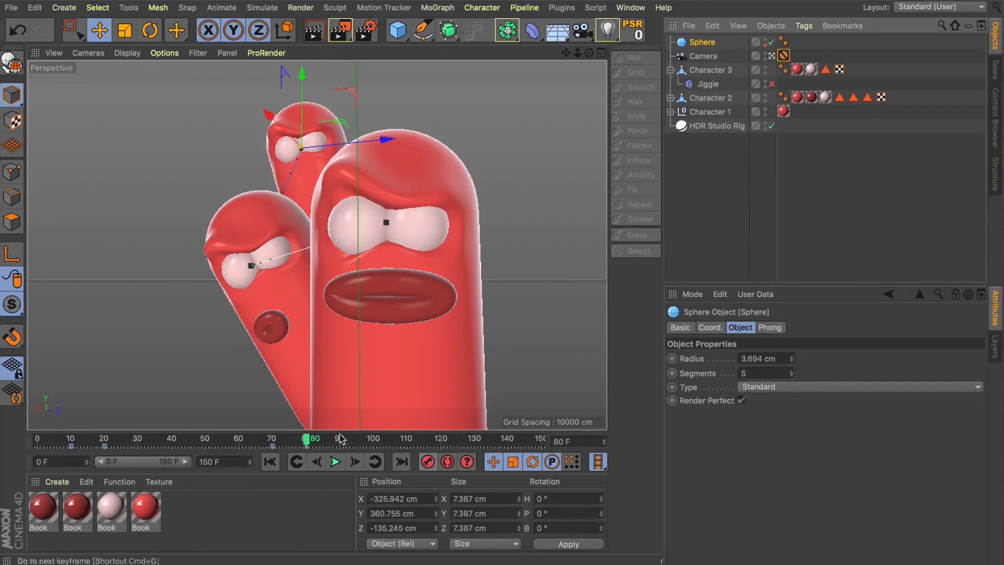
left_click(315, 30)
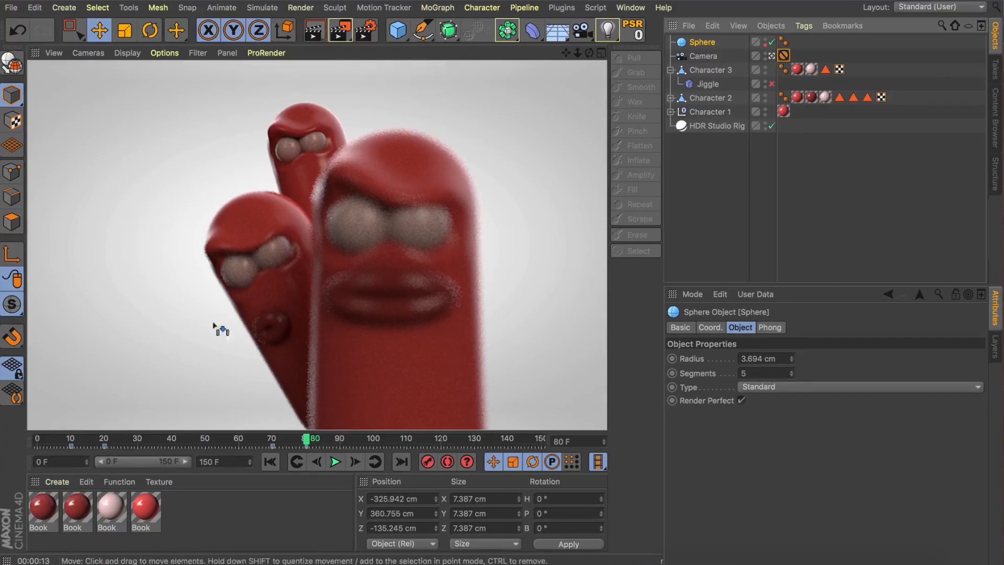
Return to frame 0 and re-enable the Jiggle deformers of Character 3 and Character 2.
left_click(269, 461)
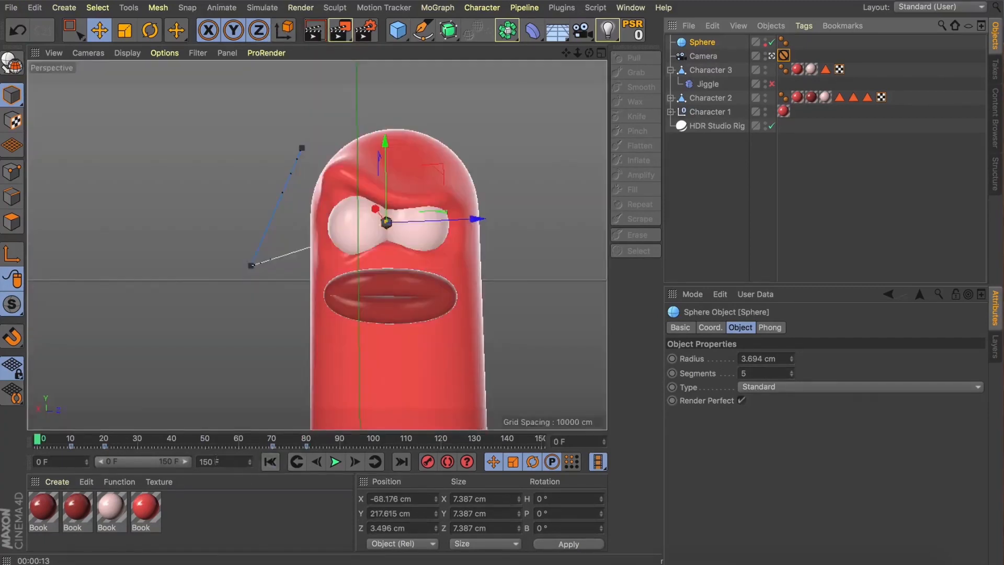
left_click(209, 461)
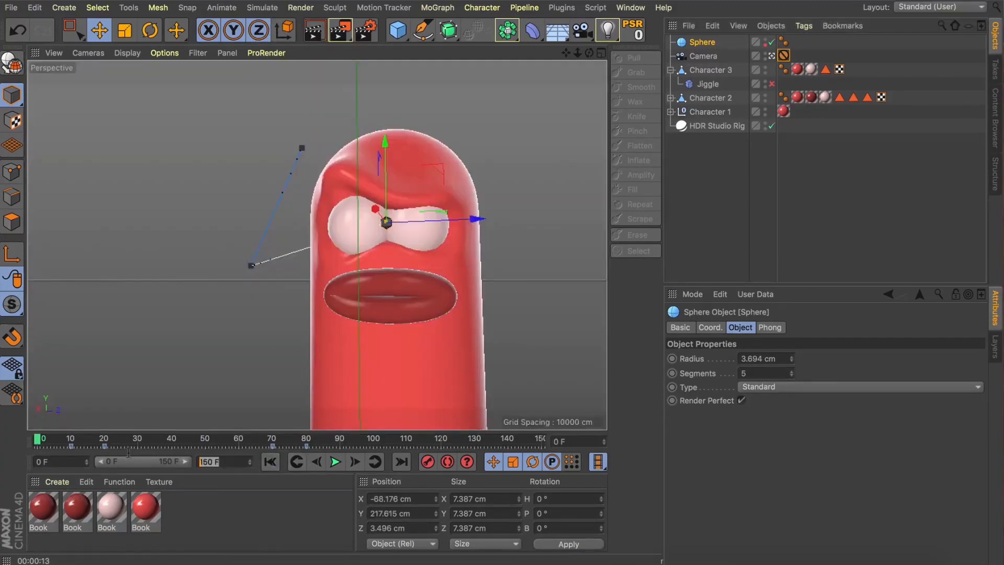
left_click(772, 84)
left_click(671, 98)
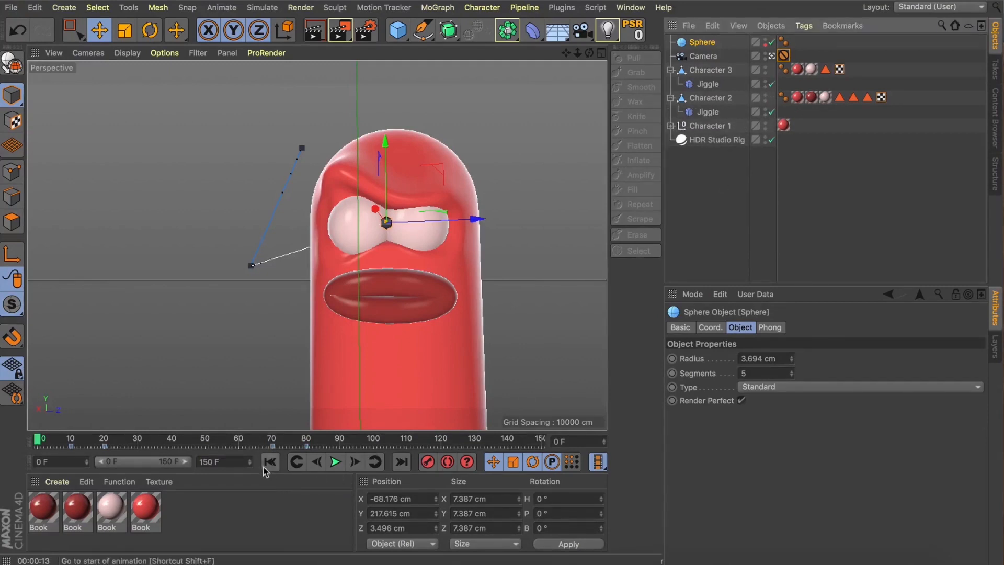
Play the animation to check the sphere's movement between the characters, stop it and return to frame 0.
left_click(336, 462)
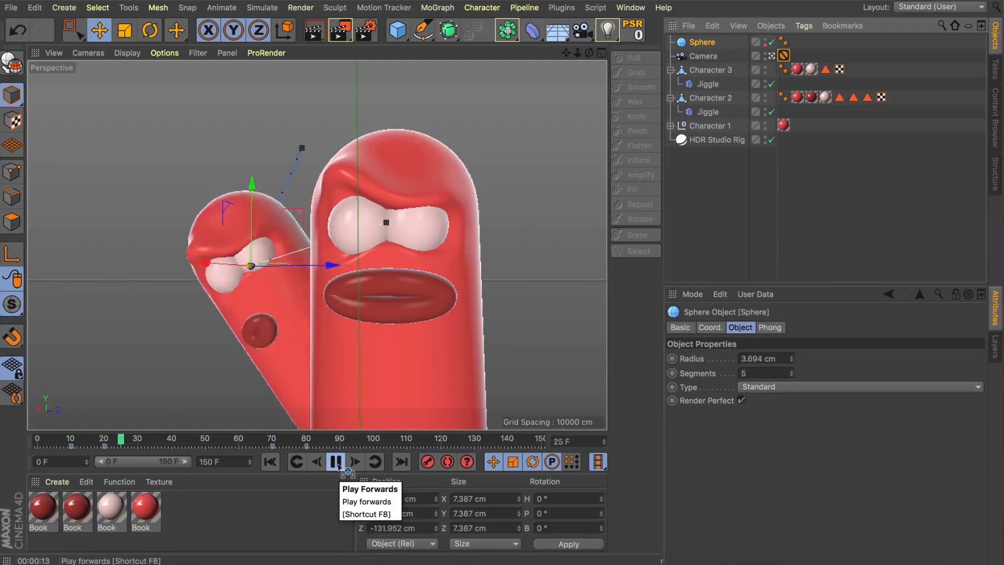
left_click(336, 461)
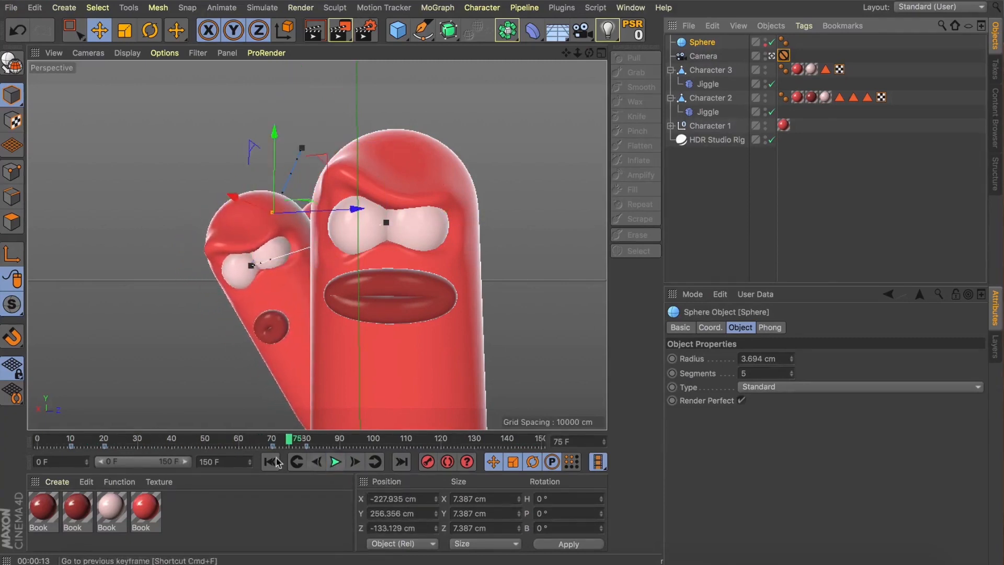
left_click(270, 461)
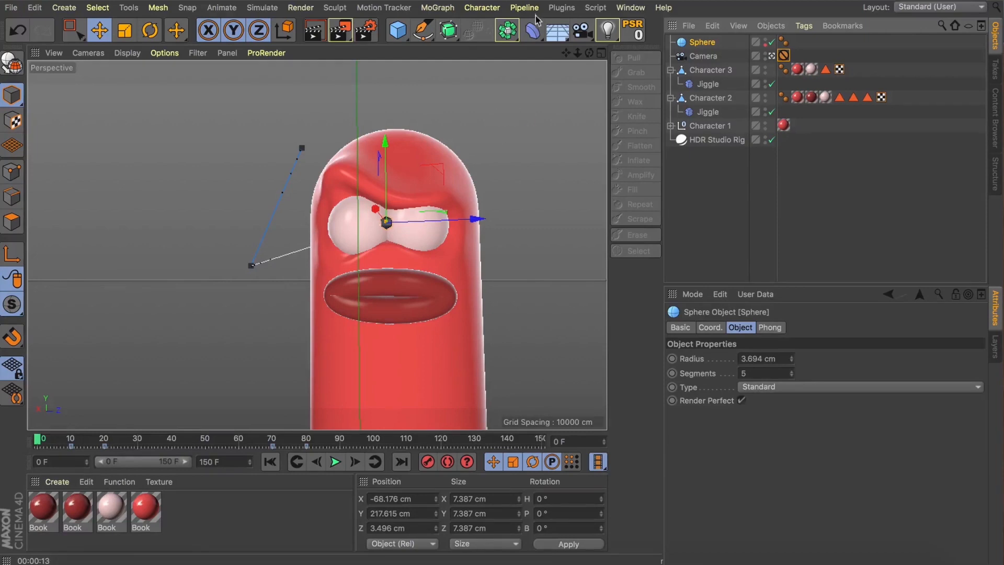
Add a Jiggle deformer as a child of the sphere, play the animation and clear the selection.
left_click_drag(533, 32, 681, 118)
left_click(693, 124)
left_click_drag(700, 43, 704, 56)
left_click(702, 43)
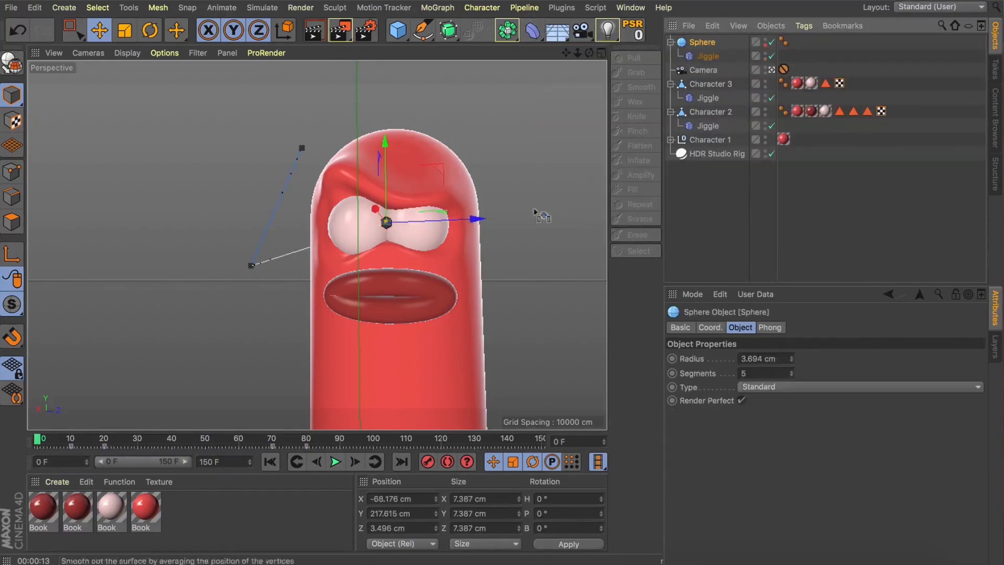
left_click(335, 462)
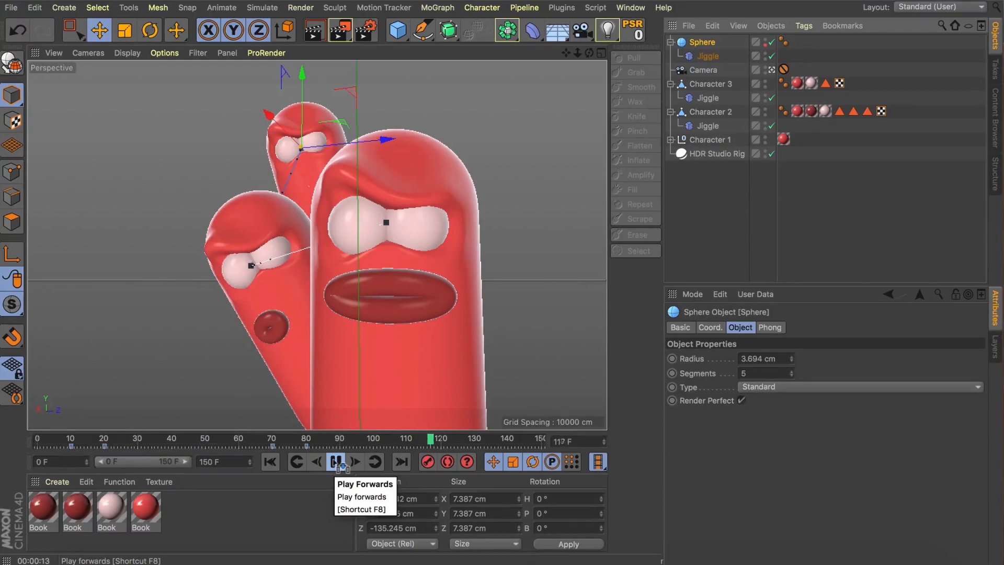
left_click(724, 221)
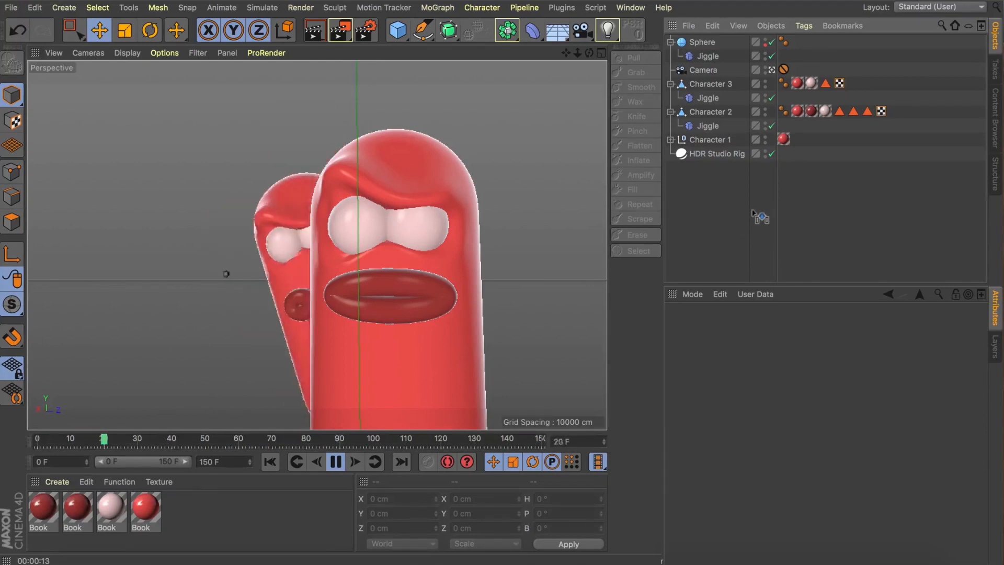
Collapse the character hierarchies and group Character 1, Character 2 and Character 3 under a null.
left_click(671, 84)
left_click(671, 98)
left_click(670, 111)
left_click(670, 112)
left_click(700, 111)
left_click(701, 83, "shift")
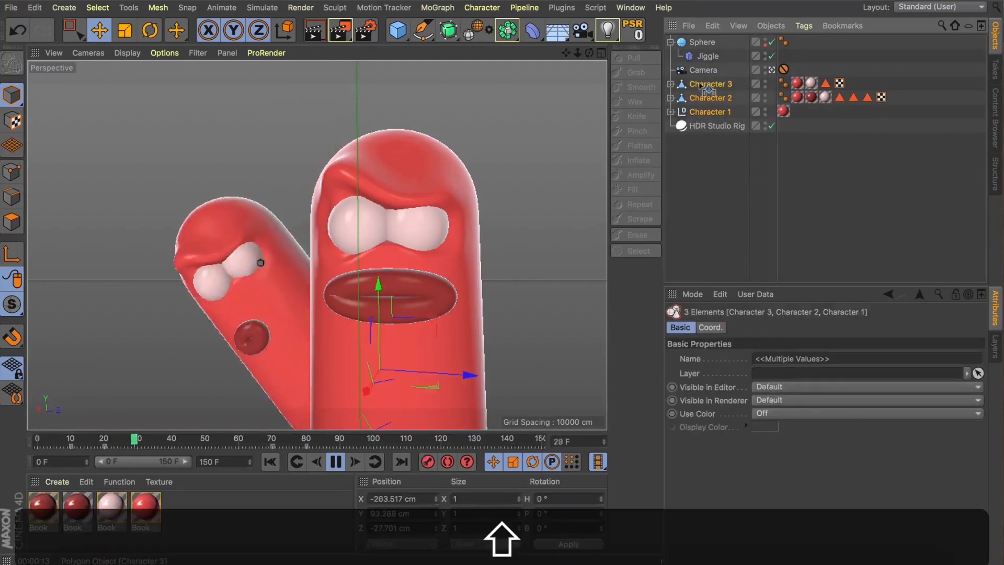
key("alt+shift+g")
Rename the new null as Characters, hide it in both the editor and the renderer, and deselect it.
double_click(696, 84)
type("Char")
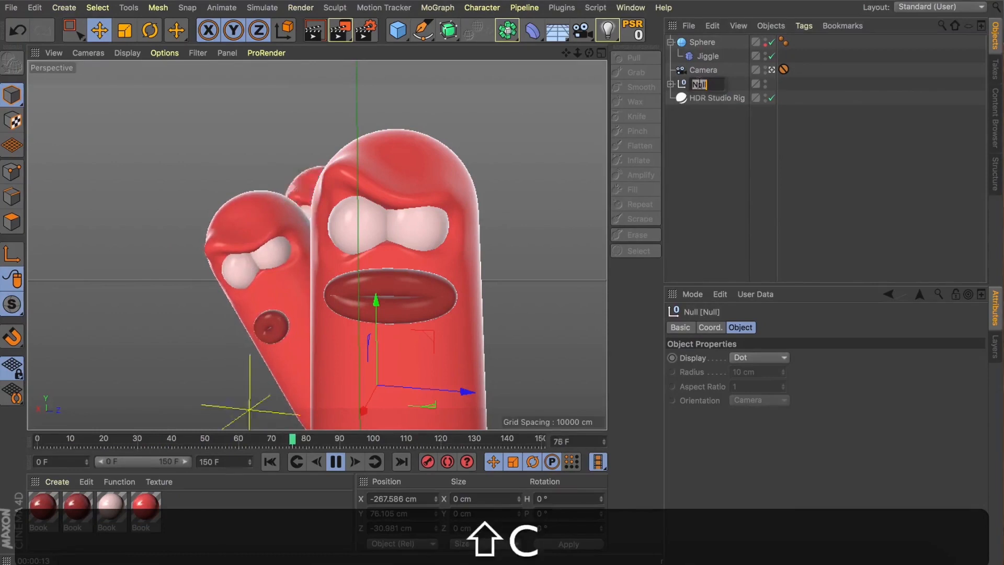
type("acters")
key("Return")
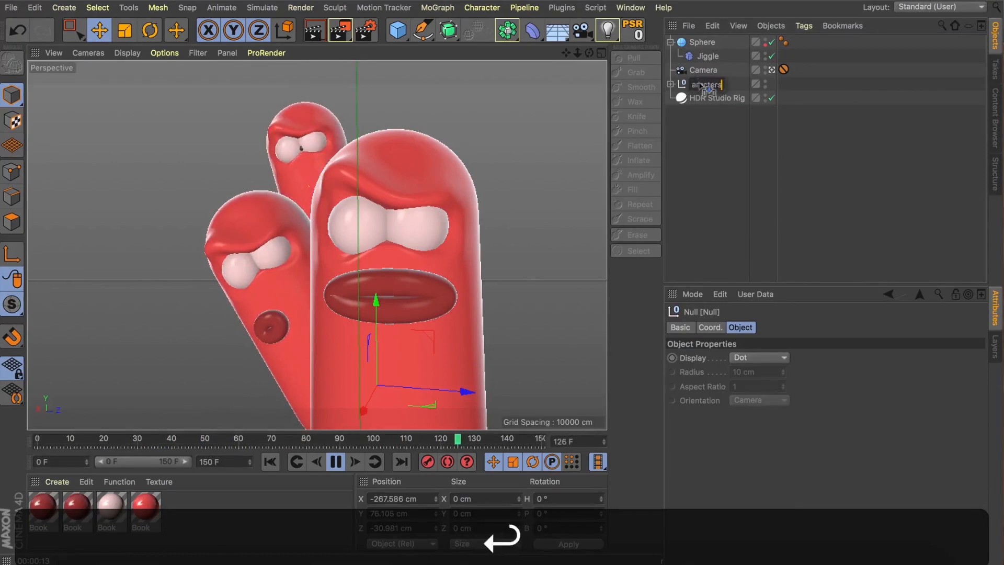
left_click(765, 84, "alt")
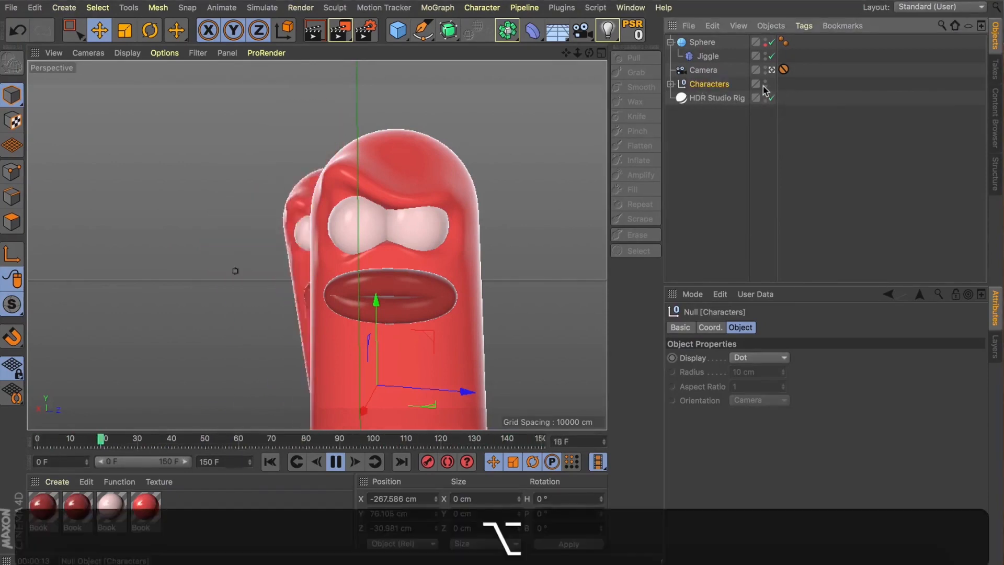
left_click(700, 218)
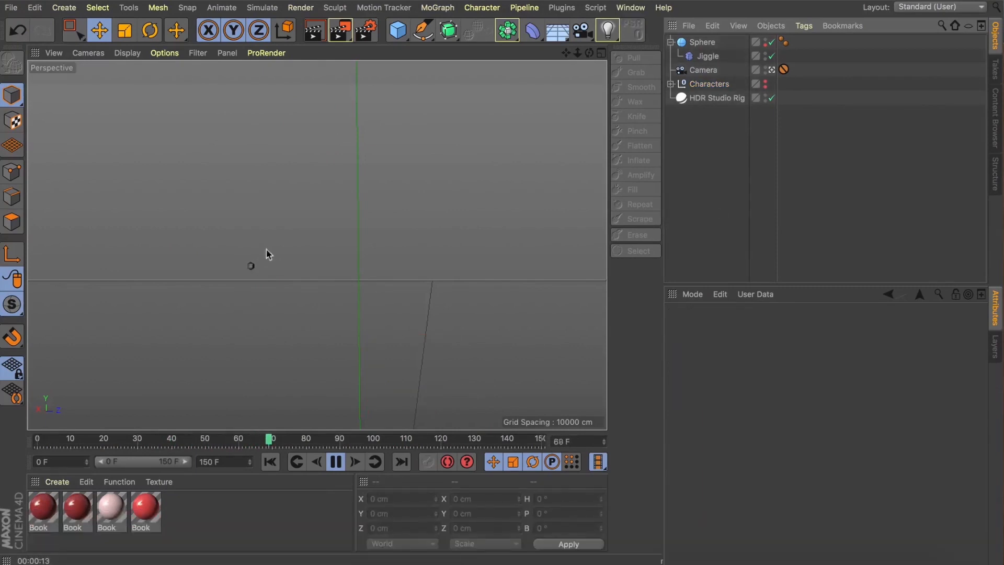